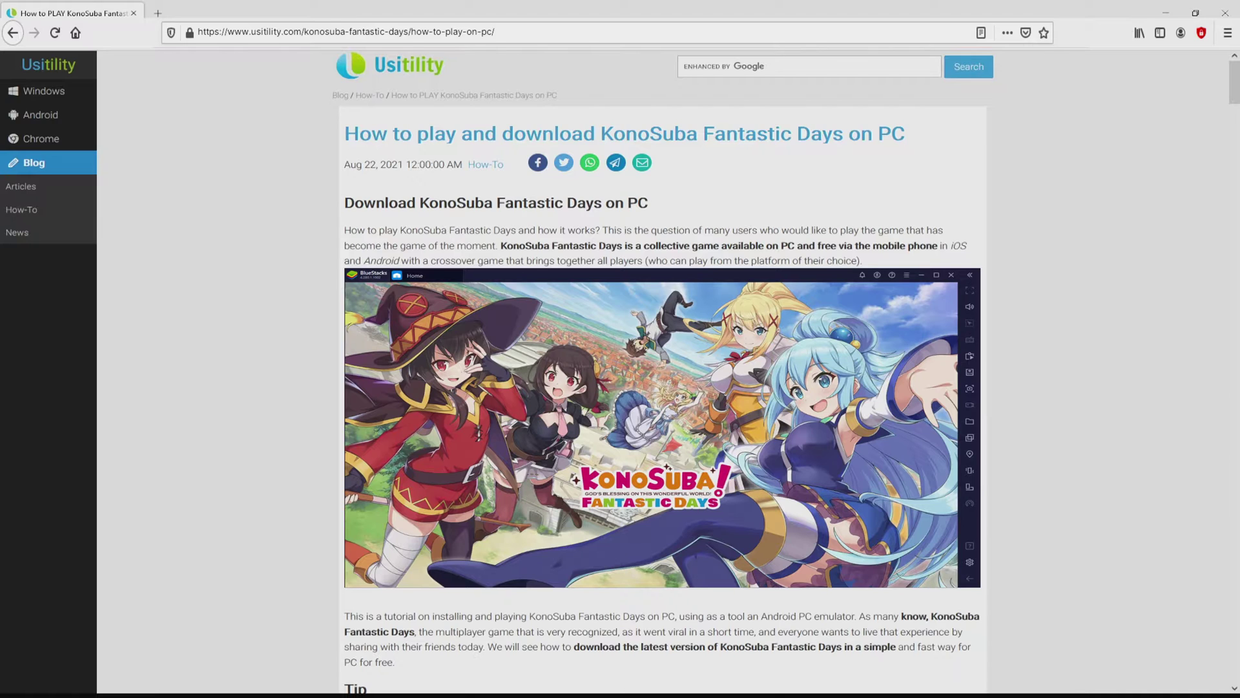
Step: Download the BlueStacks installer from the KonoSuba: Fantastic Days page via 'Play on BlueStacks 5'
{"action": "scroll", "coordinate": [662, 372], "scroll_direction": "down", "scroll_amount": 5}
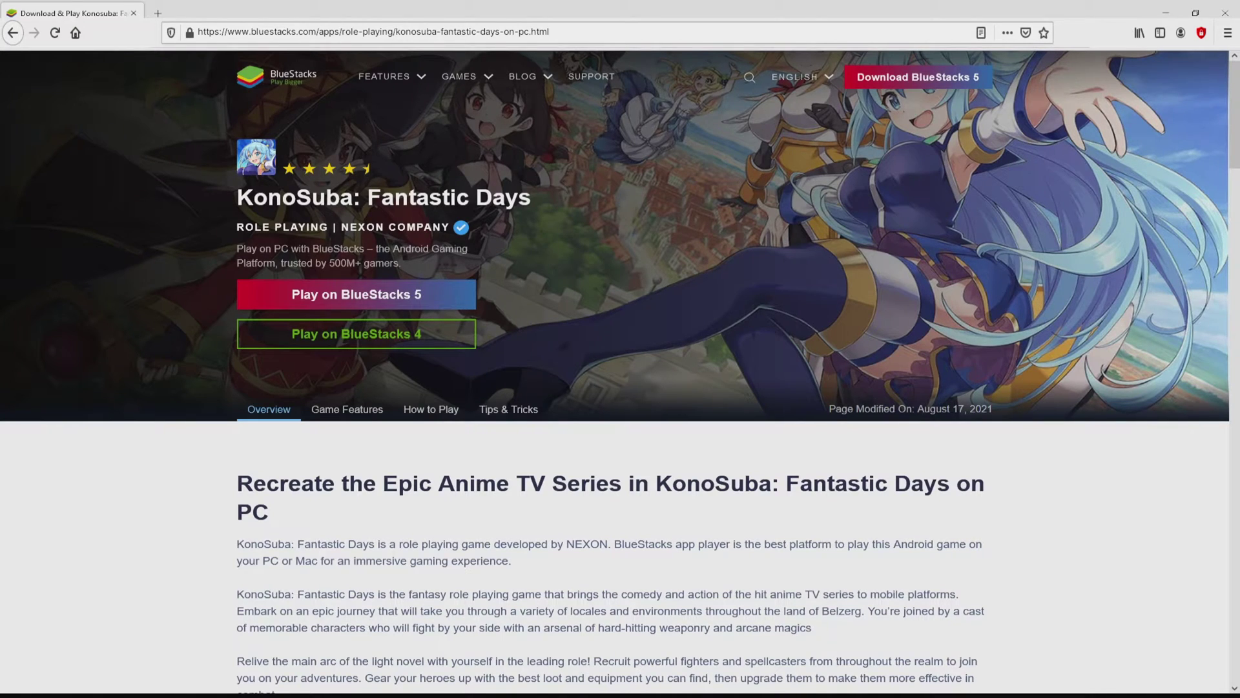
{"action": "scroll", "coordinate": [621, 372], "scroll_direction": "down", "scroll_amount": 15}
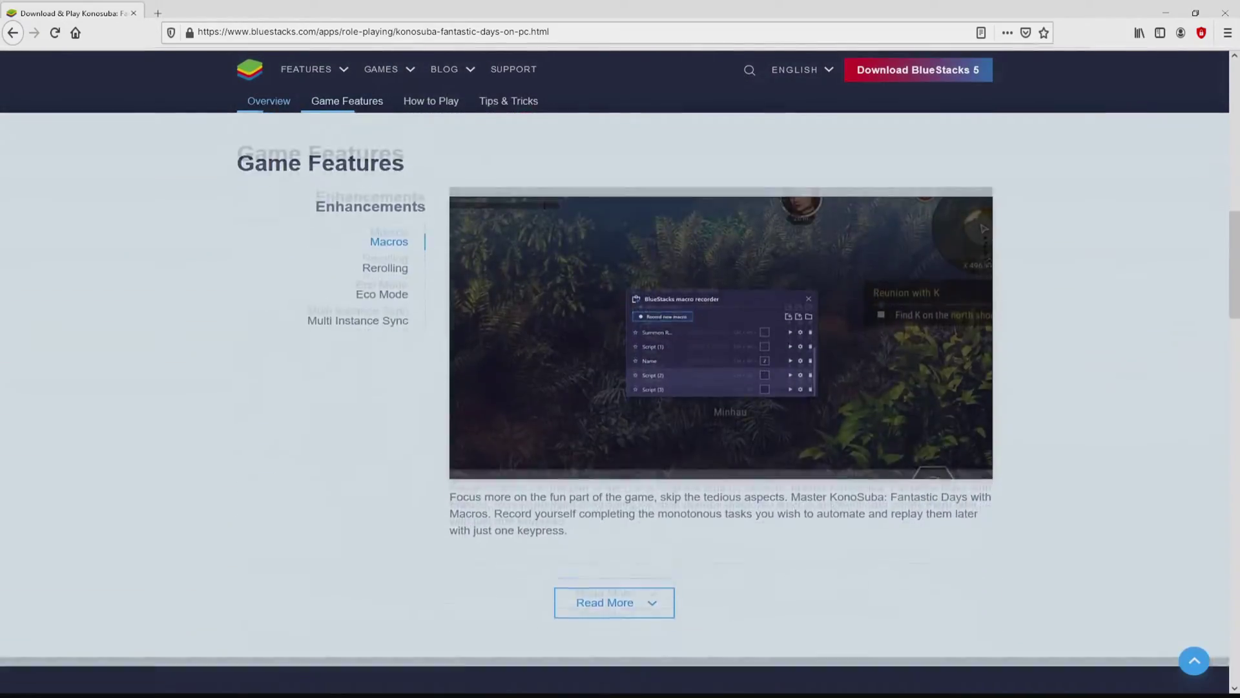
{"action": "scroll", "coordinate": [620, 400], "scroll_direction": "down", "scroll_amount": 4}
{"action": "scroll", "coordinate": [620, 400], "scroll_direction": "up", "scroll_amount": 9}
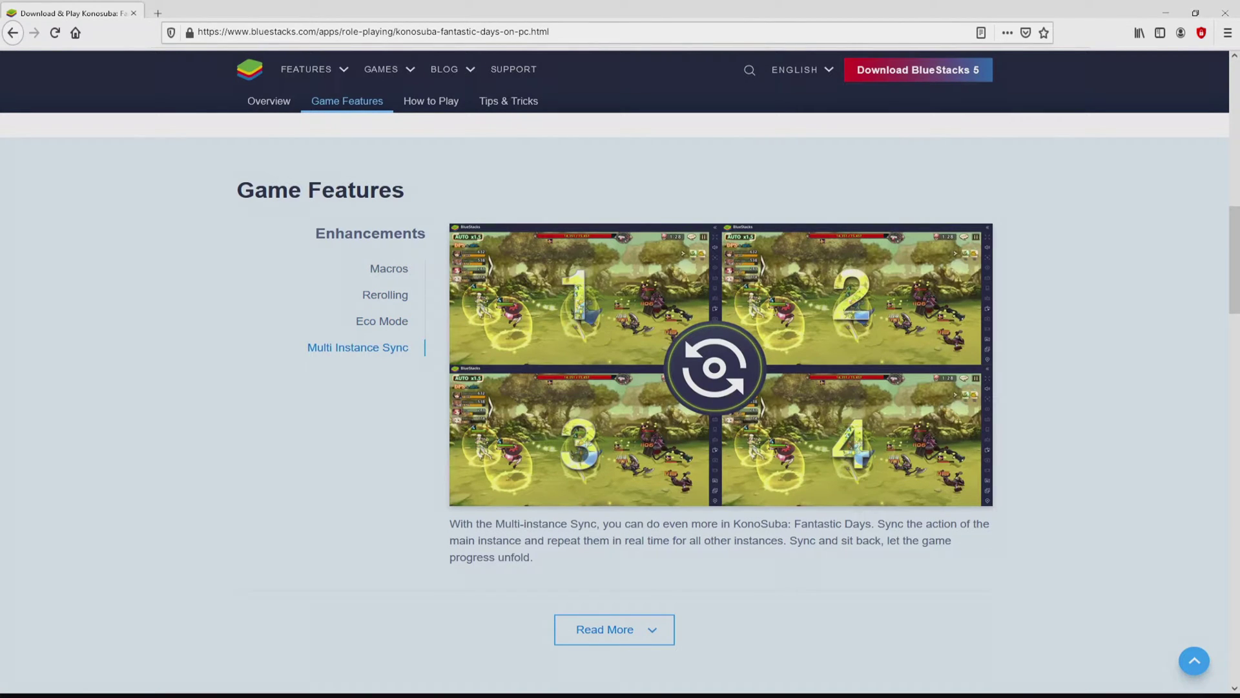
{"action": "scroll", "coordinate": [620, 372], "scroll_direction": "up", "scroll_amount": 15}
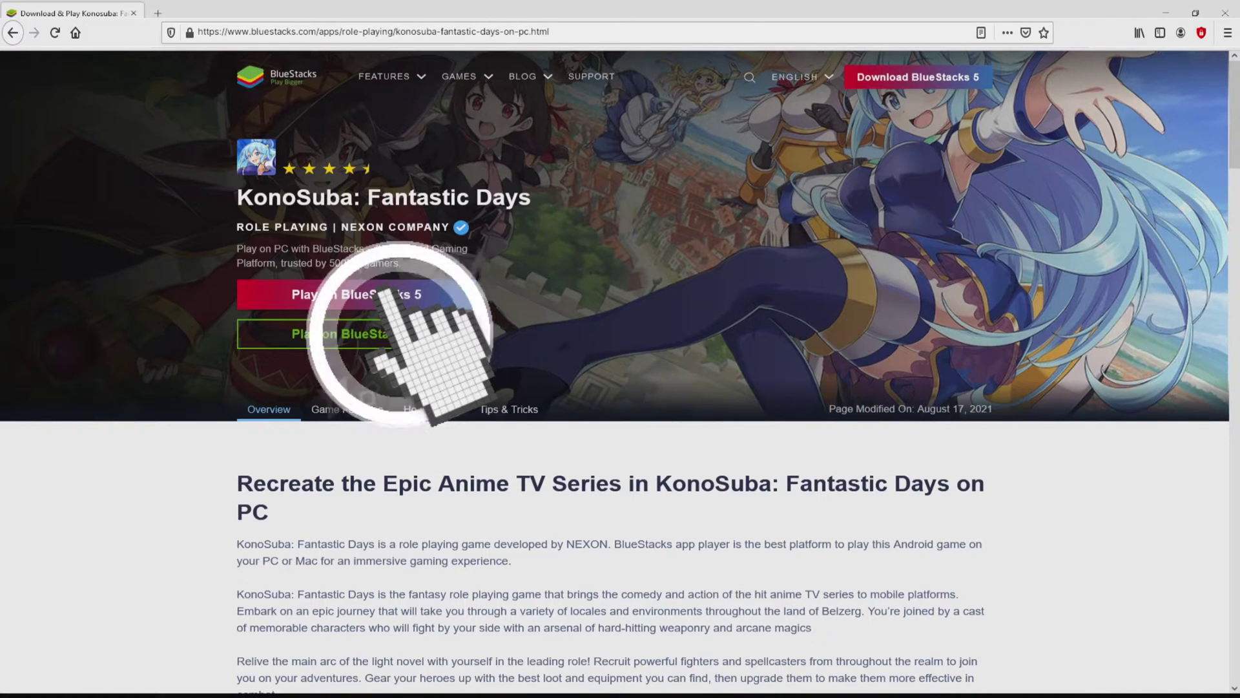
{"action": "left_click", "coordinate": [387, 294]}
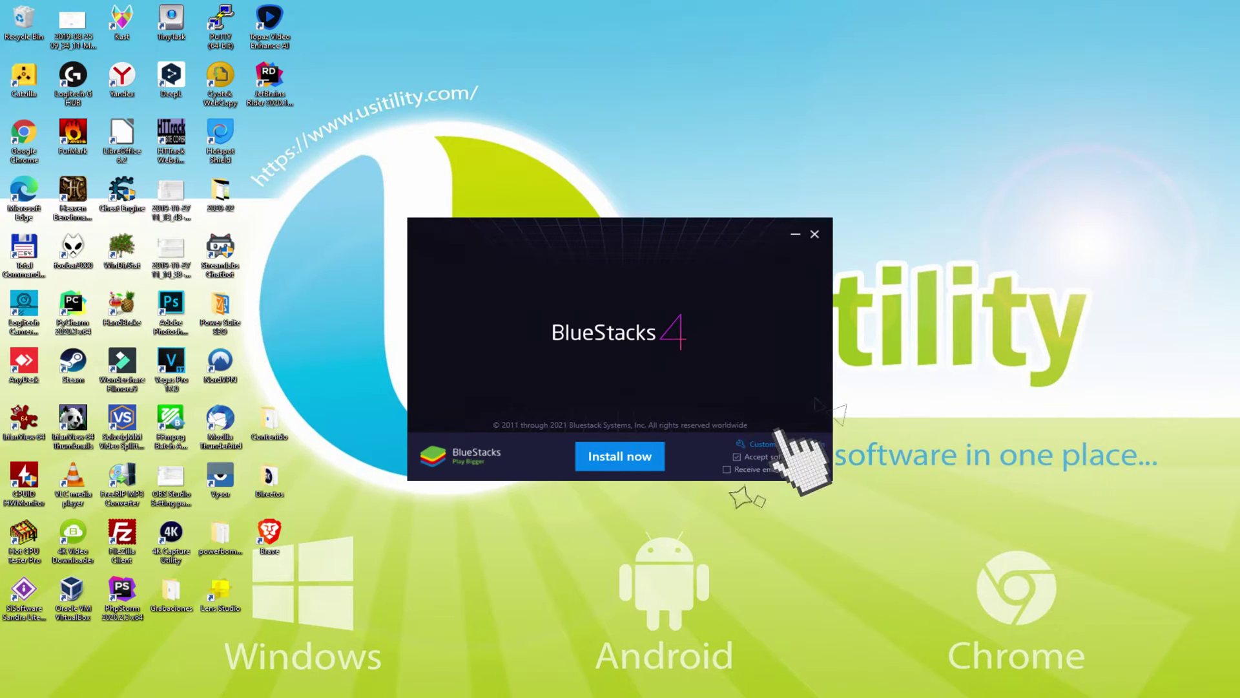
{"action": "left_click", "coordinate": [763, 444]}
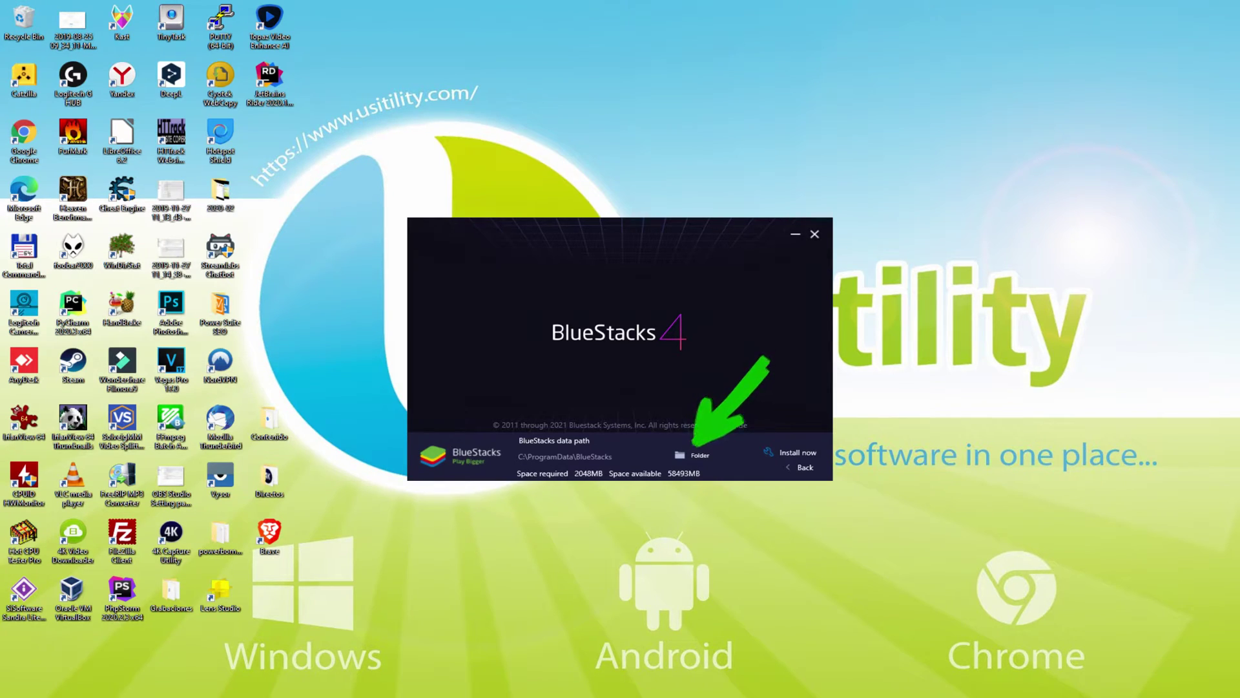
{"action": "left_click", "coordinate": [787, 466]}
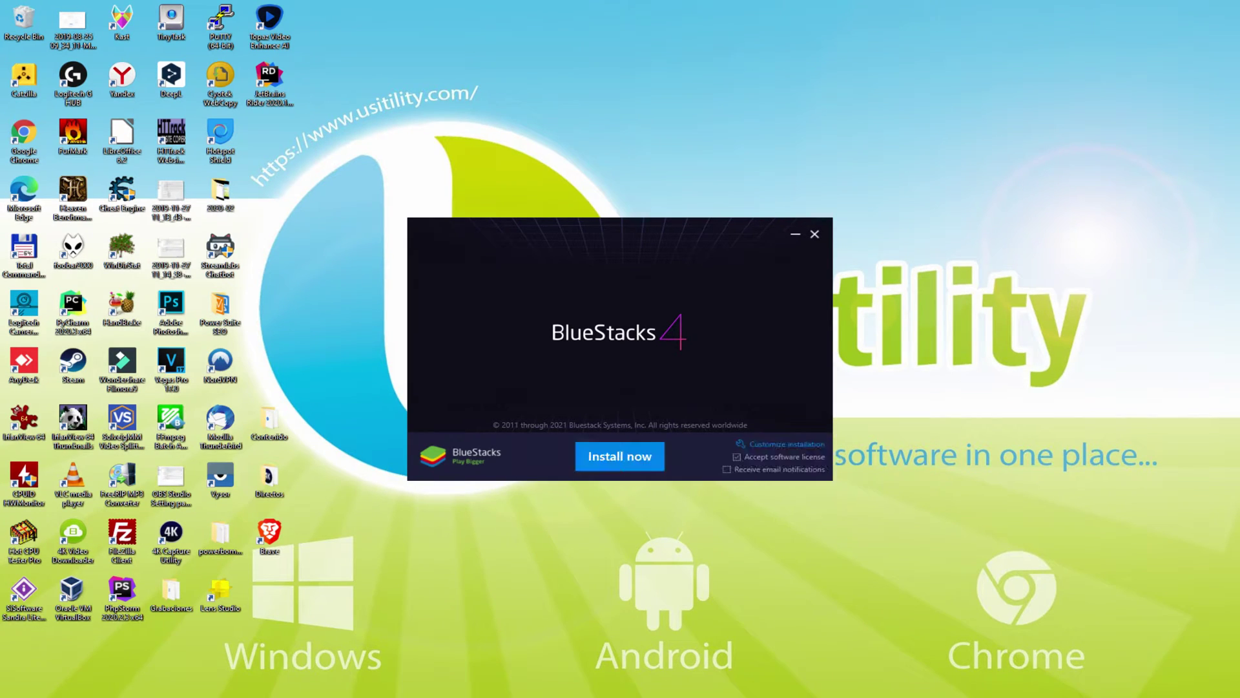
Step: Install BlueStacks 4 with 'Install now' and let it open to the Game center home
{"action": "left_click", "coordinate": [619, 456]}
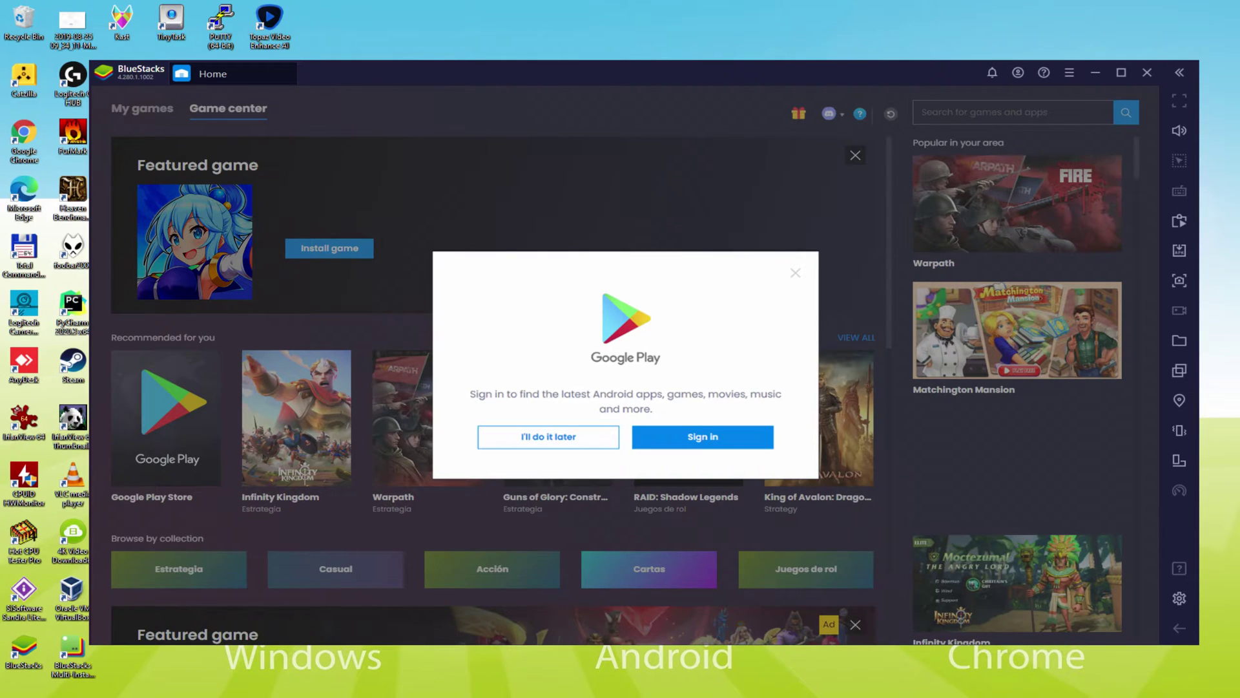
Step: Start the Google Play sign-in from the BlueStacks prompt and sign in to the Google account
{"action": "left_click", "coordinate": [702, 437]}
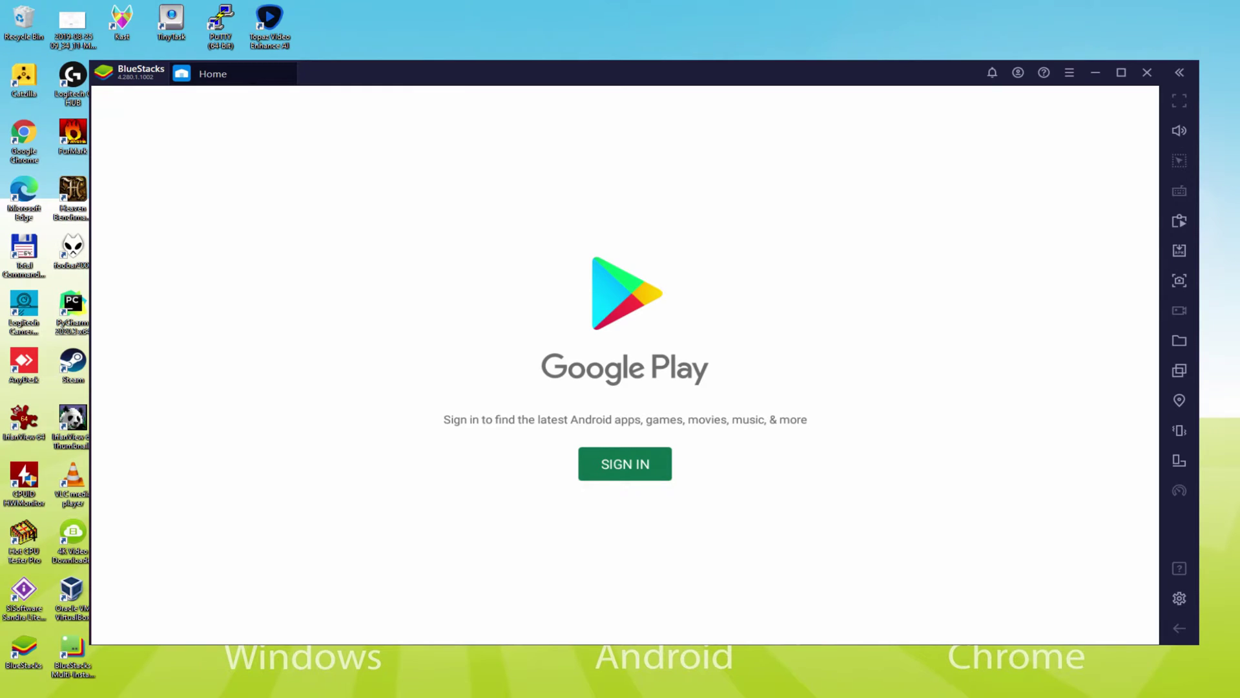
{"action": "left_click", "coordinate": [622, 458]}
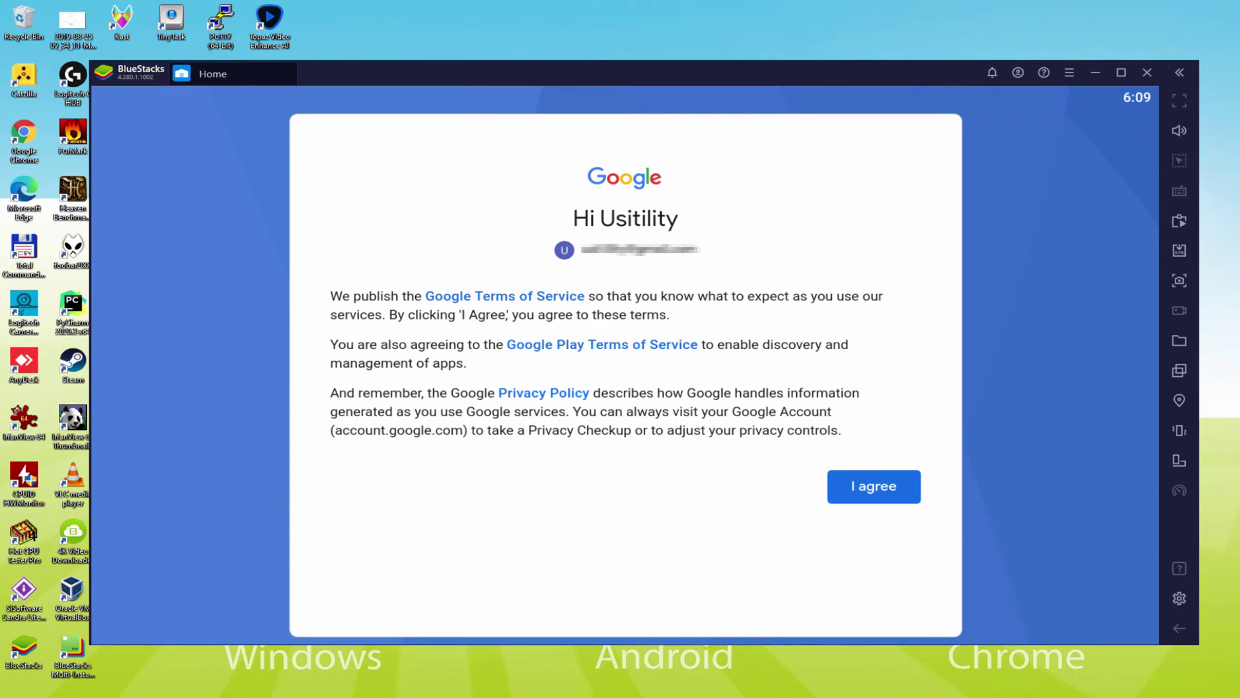
Step: Agree to Google's terms, switch off Google Drive backup, and accept the services settings
{"action": "left_click", "coordinate": [872, 486]}
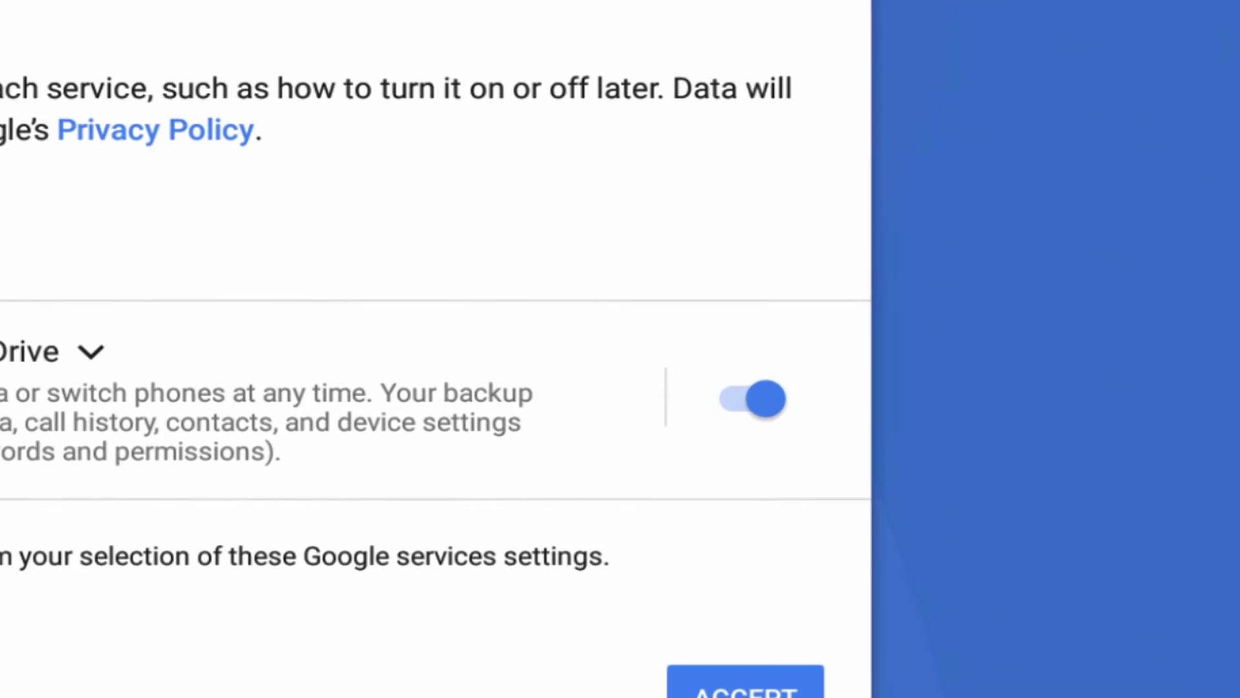
{"action": "left_click", "coordinate": [743, 388]}
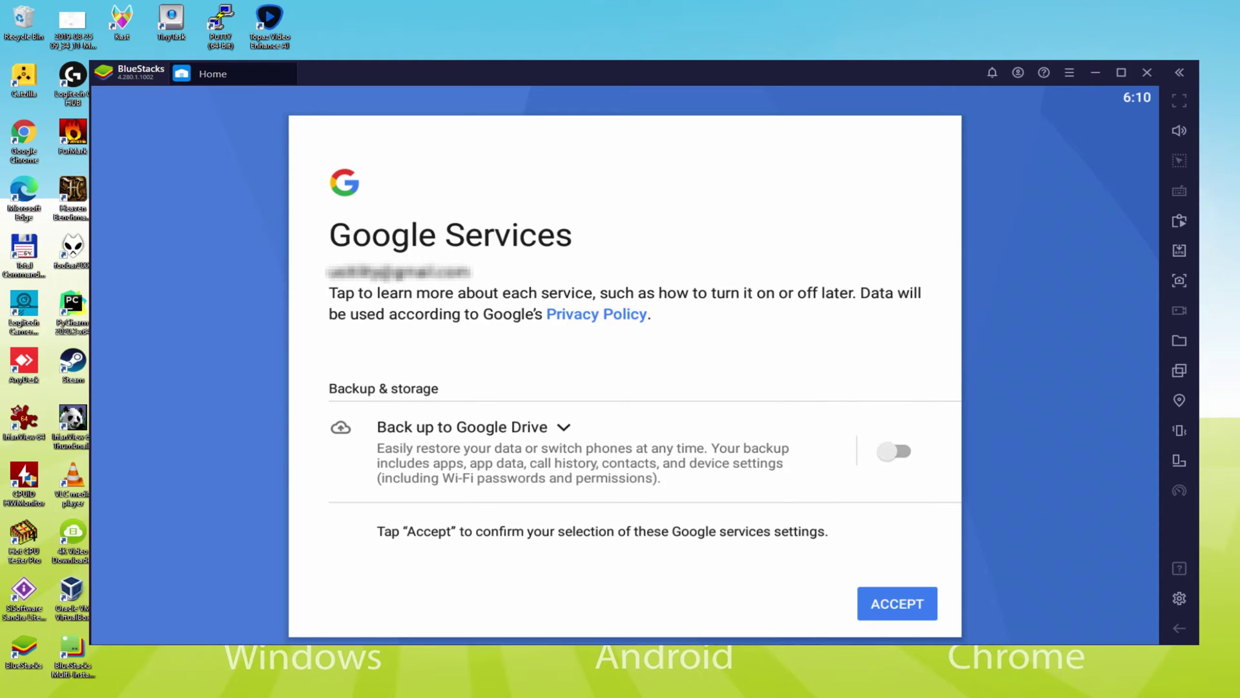
{"action": "left_click", "coordinate": [895, 603]}
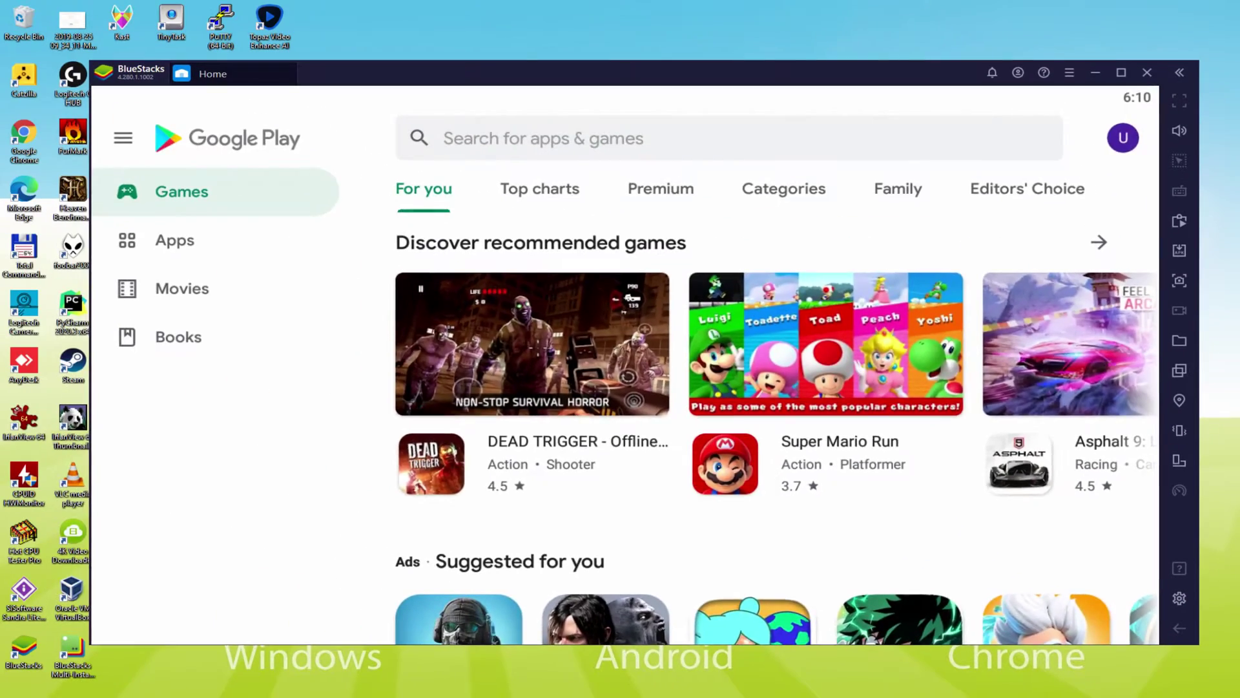
Step: From the BlueStacks home, open the featured KonoSuba banner and install it from Google Play
{"action": "key", "text": "Escape"}
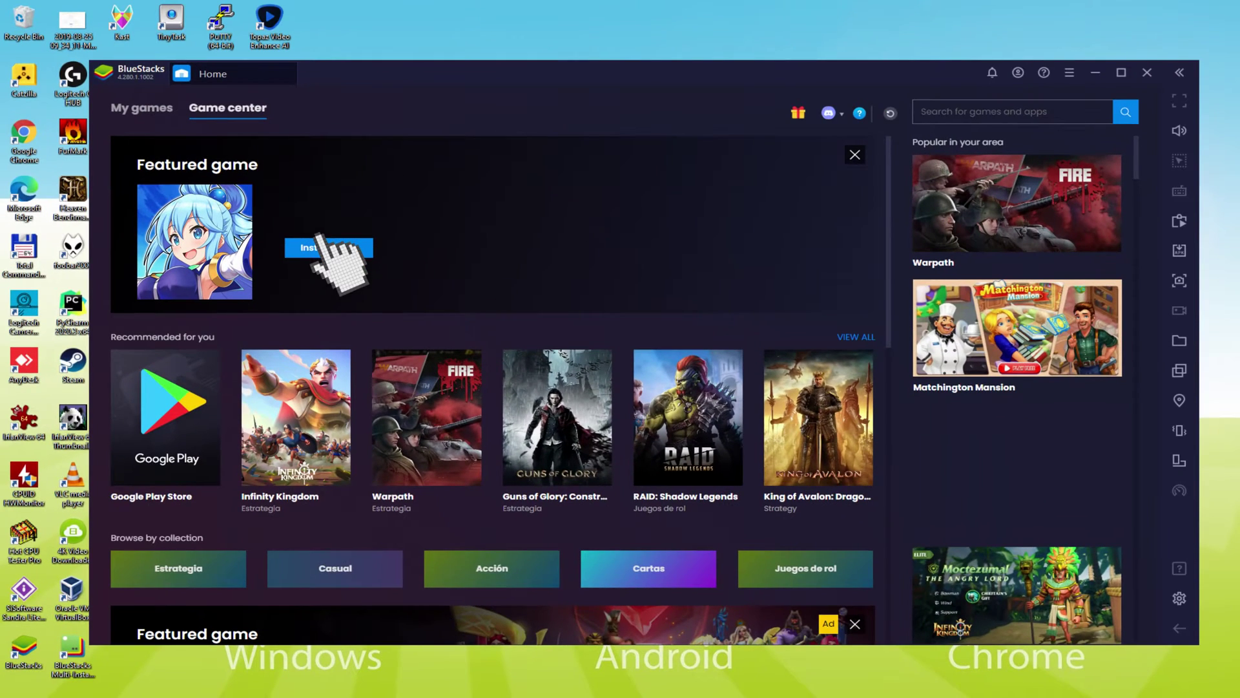
{"action": "left_click", "coordinate": [320, 248]}
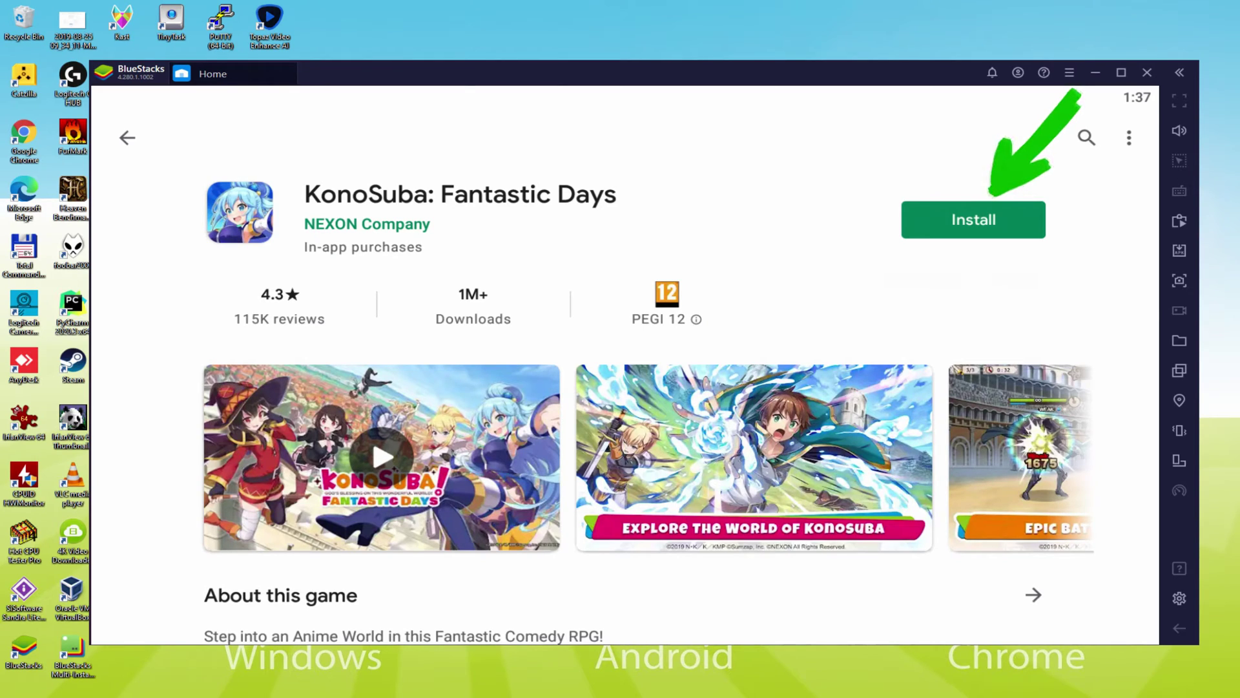
{"action": "left_click", "coordinate": [986, 208]}
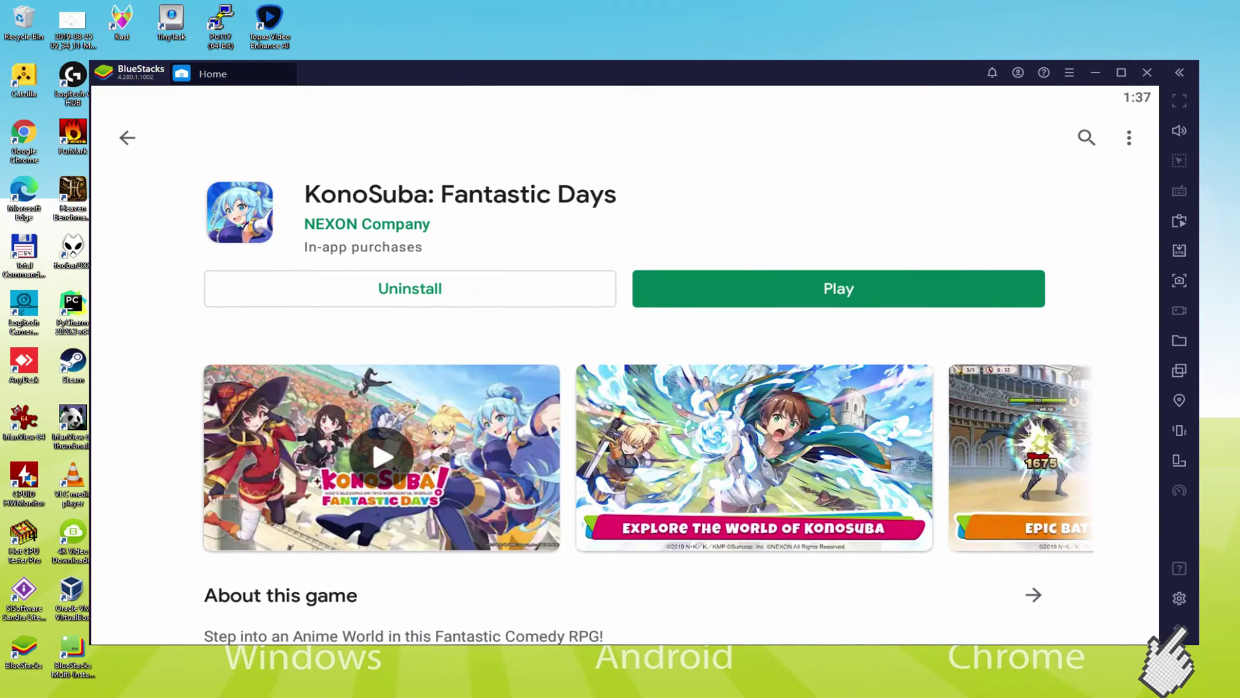
Step: Launch KonoSuba FD from the Game center's installed games list
{"action": "left_click", "coordinate": [1106, 643]}
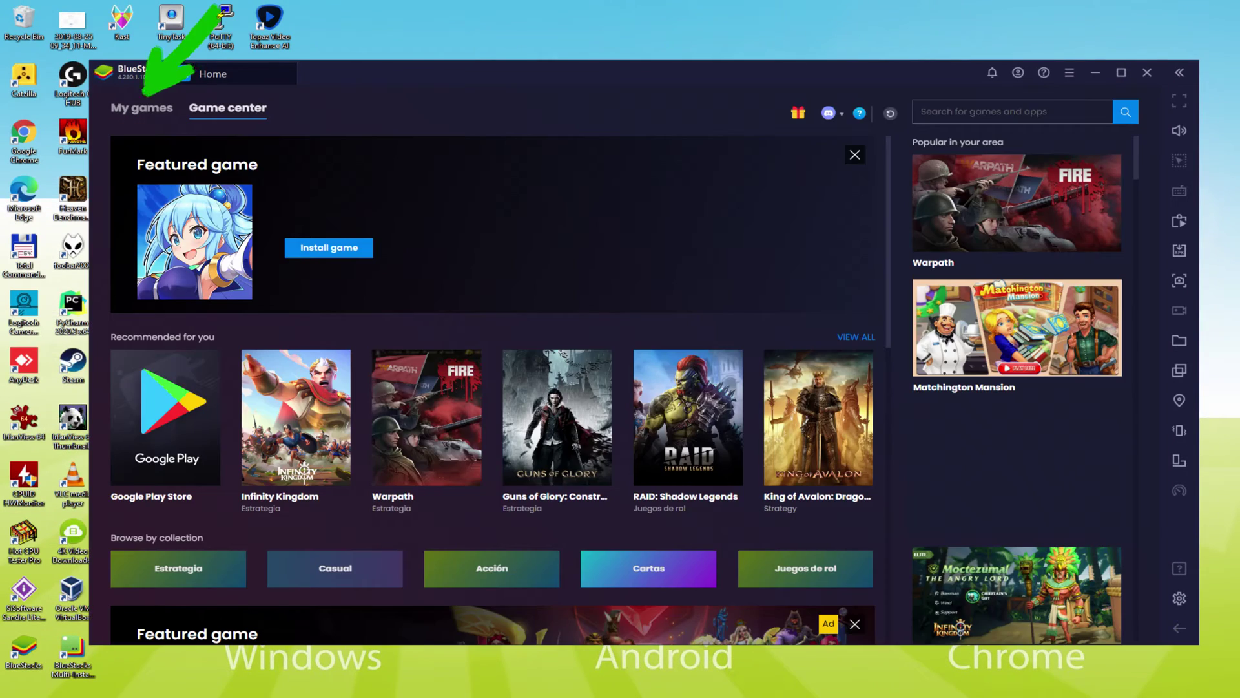
{"action": "left_click", "coordinate": [144, 108]}
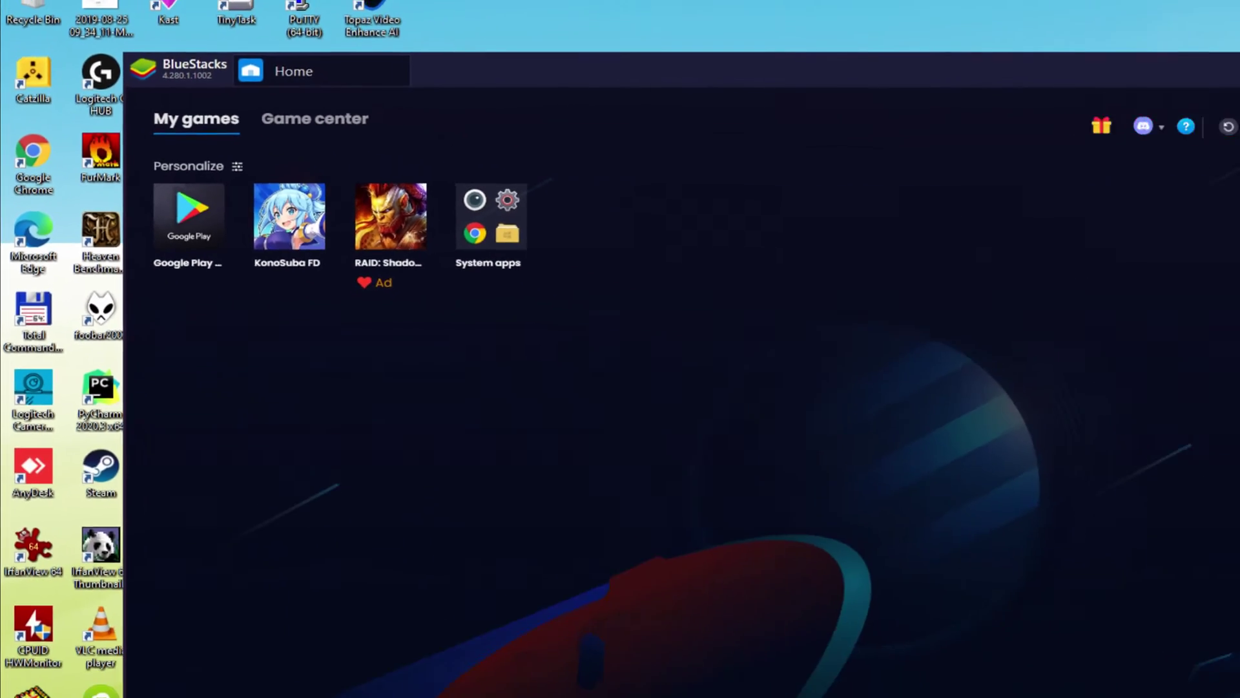
{"action": "left_click", "coordinate": [286, 221]}
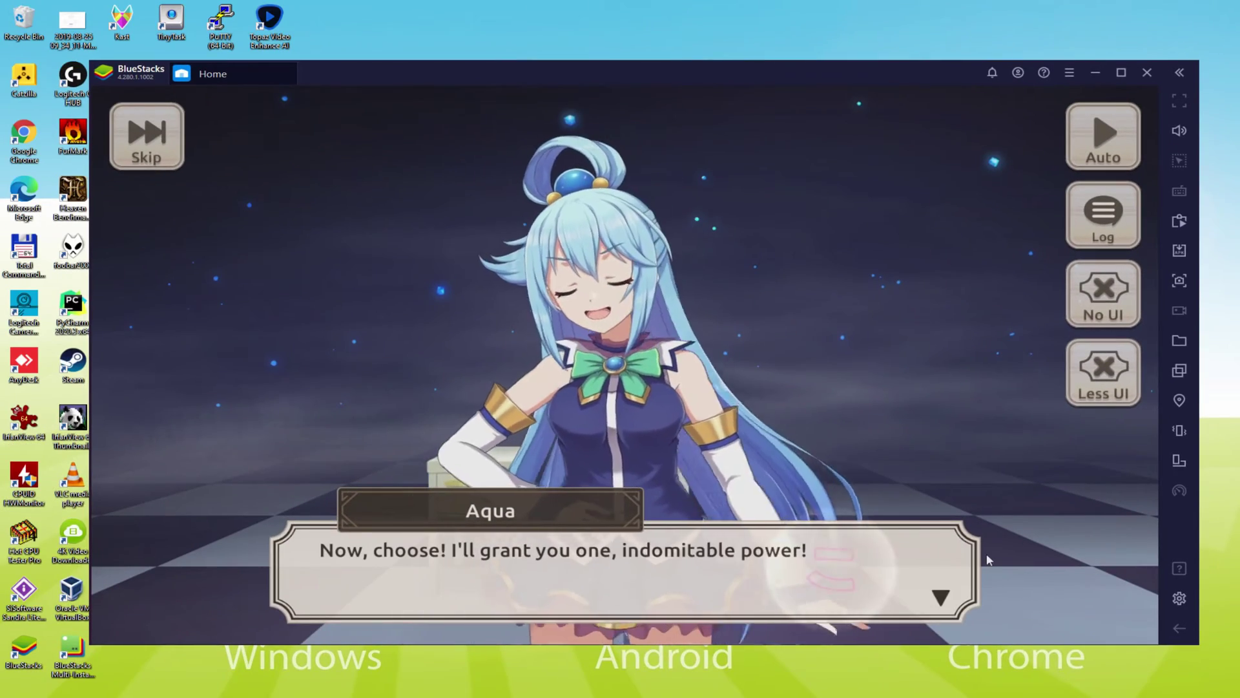
Step: Advance through Aqua's opening story dialogue up to her protest
{"action": "left_click", "coordinate": [986, 557]}
{"action": "left_click", "coordinate": [1036, 540]}
{"action": "left_click", "coordinate": [1036, 542]}
{"action": "left_click", "coordinate": [1033, 556]}
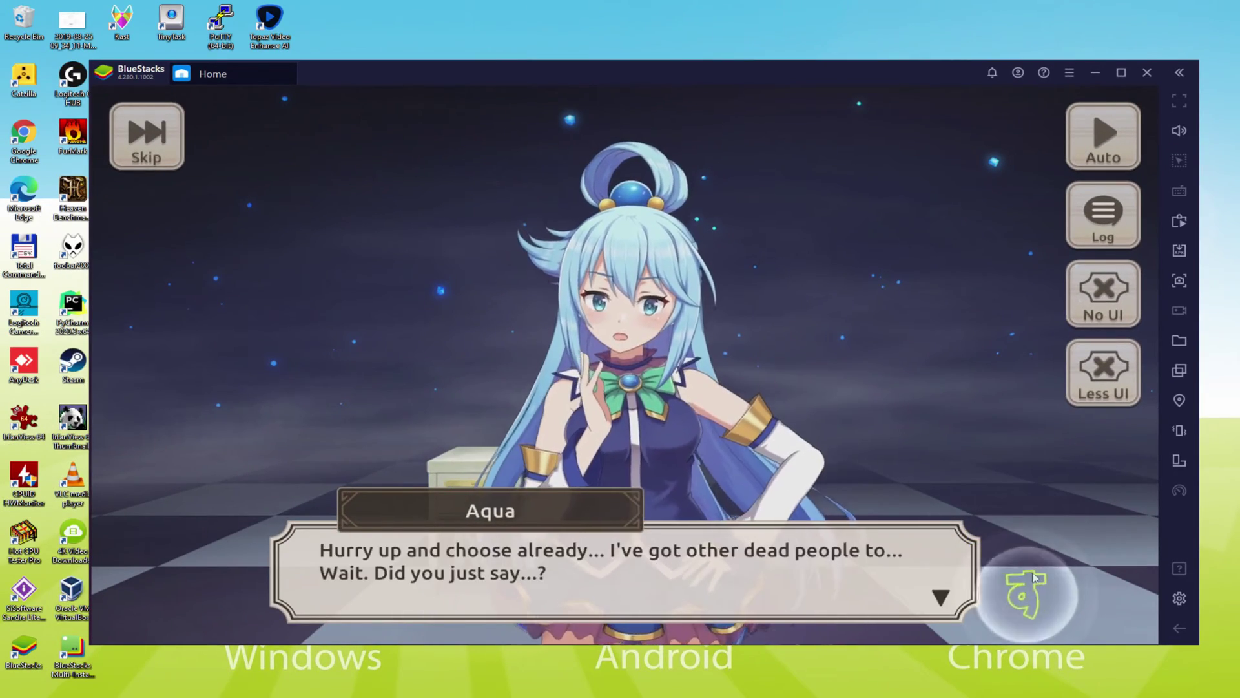
{"action": "left_click", "coordinate": [1032, 569]}
{"action": "left_click", "coordinate": [1032, 568]}
{"action": "left_click", "coordinate": [1032, 569]}
{"action": "left_click", "coordinate": [1033, 568]}
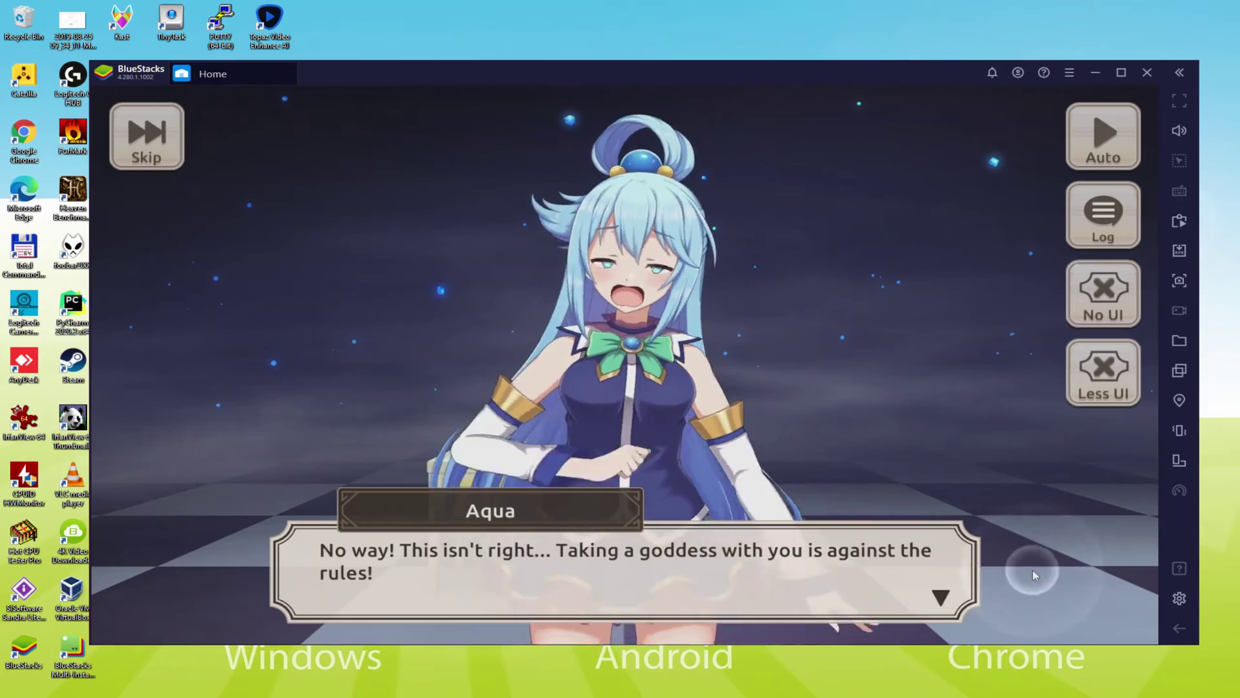
{"action": "left_click", "coordinate": [1033, 568]}
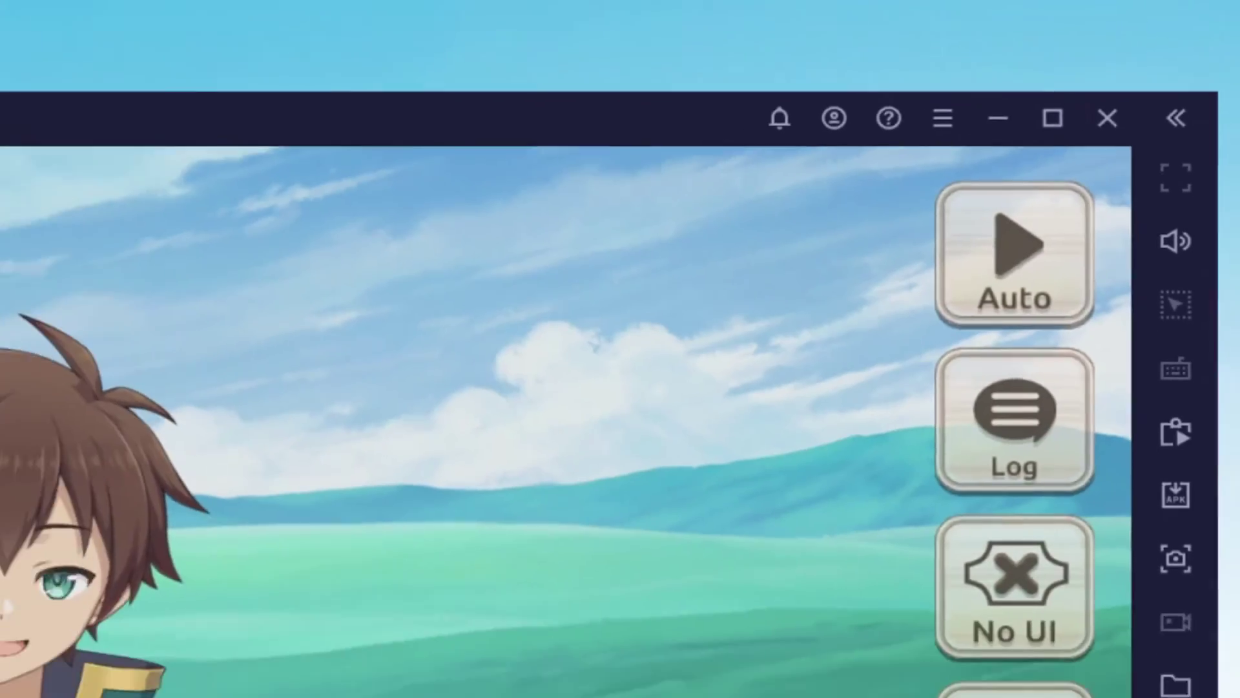
Step: Continue through Kazuma's scene and the grassland dialogue until the frog battle loads
{"action": "left_click", "coordinate": [982, 518]}
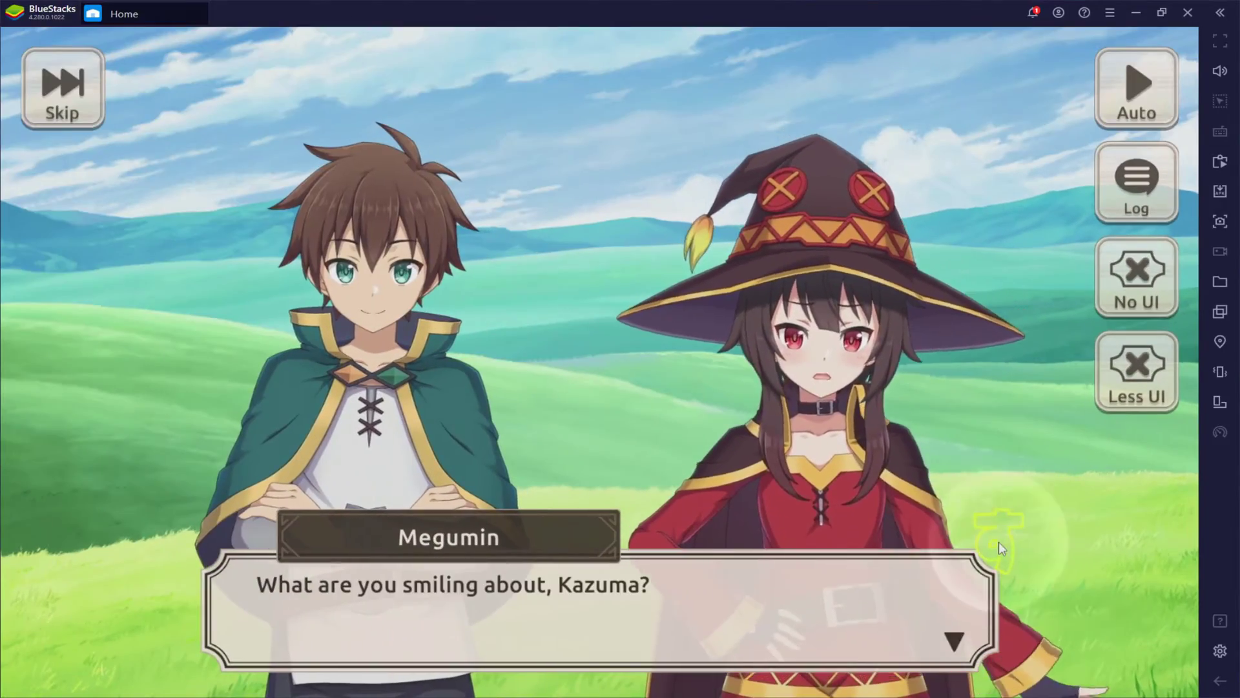
{"action": "left_click", "coordinate": [999, 542]}
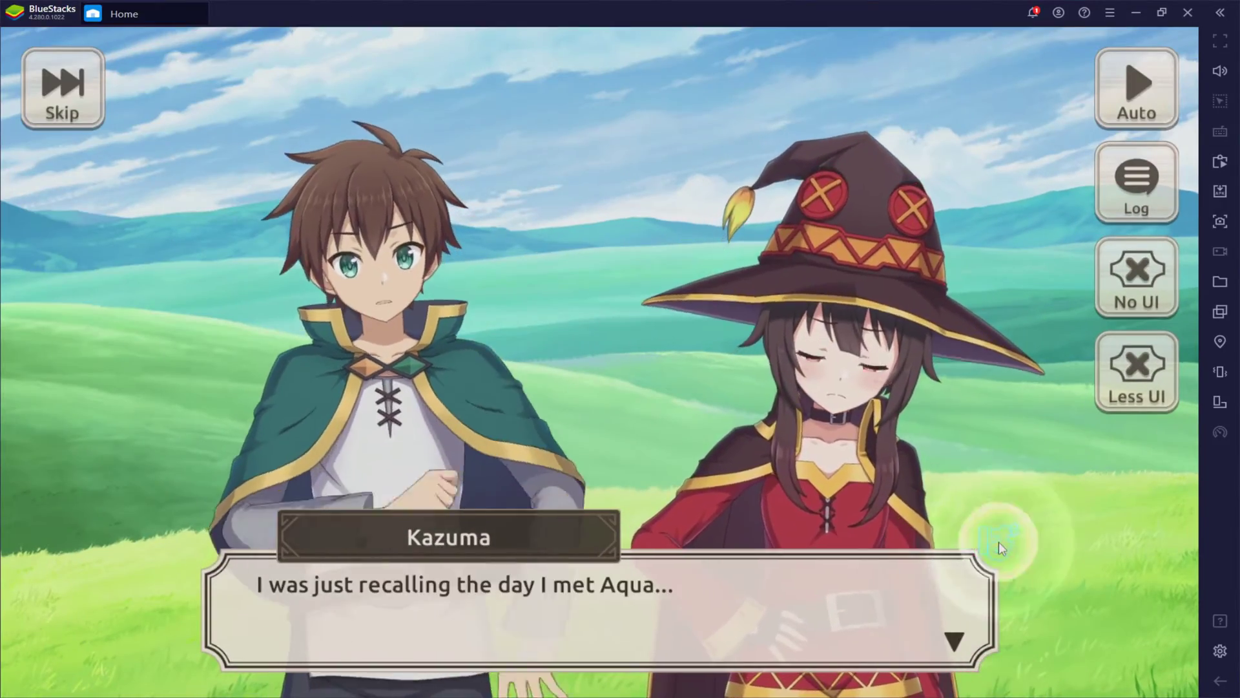
{"action": "left_click", "coordinate": [999, 541]}
{"action": "left_click", "coordinate": [999, 542]}
{"action": "left_click", "coordinate": [998, 541]}
{"action": "left_click", "coordinate": [999, 541]}
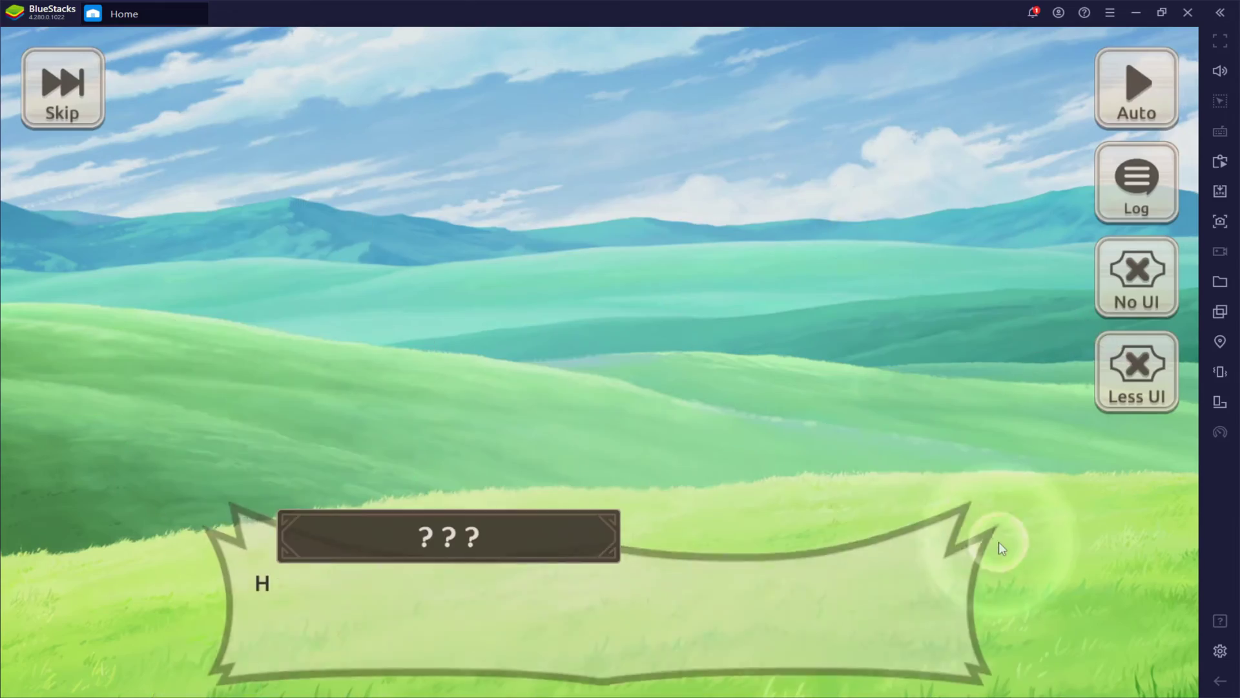
{"action": "left_click", "coordinate": [999, 542]}
{"action": "left_click", "coordinate": [998, 542]}
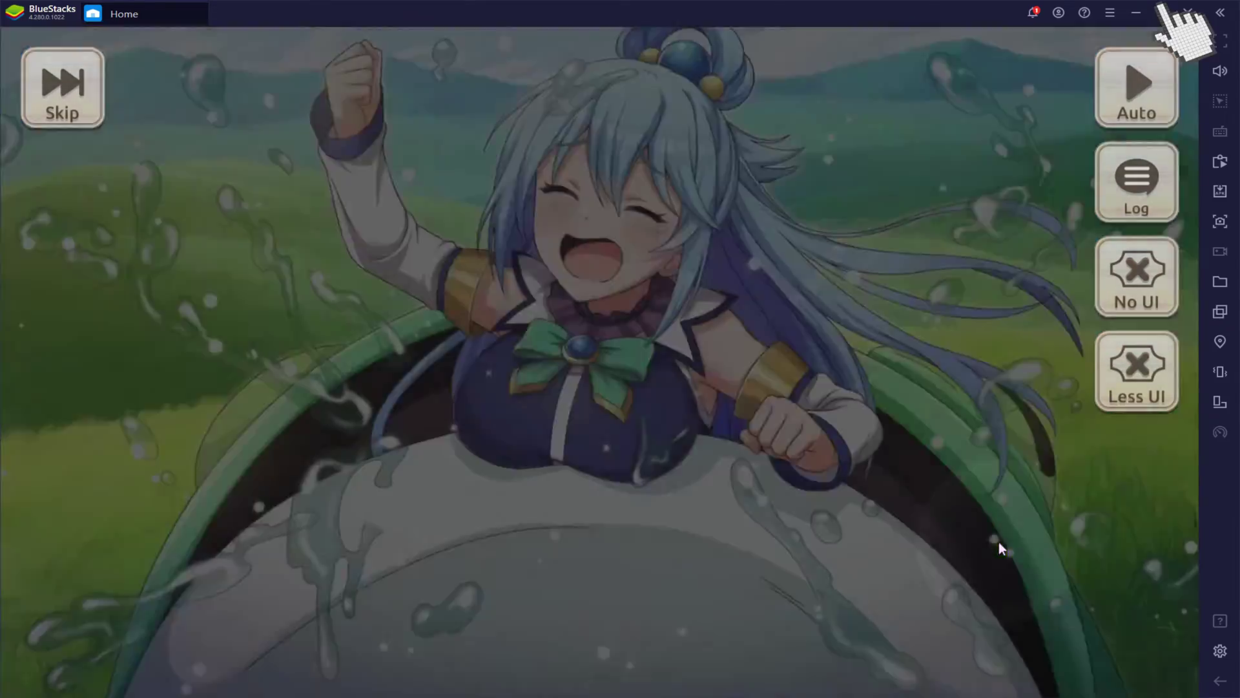
{"action": "left_click", "coordinate": [999, 541]}
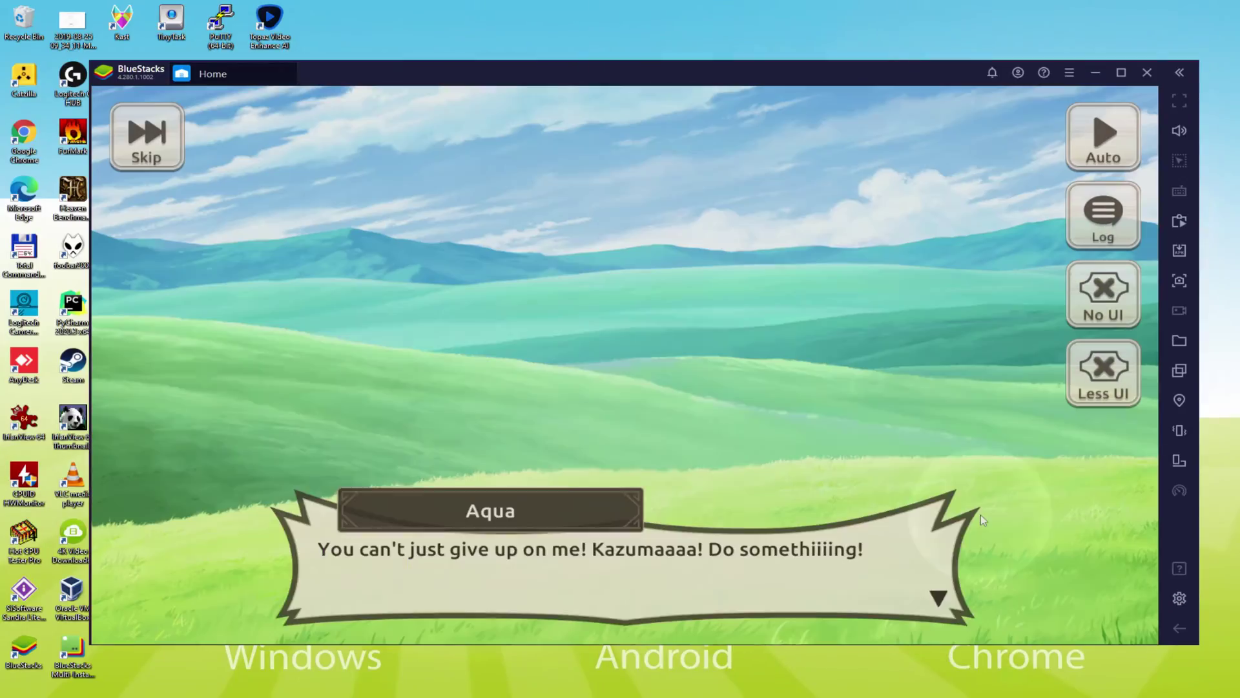
{"action": "left_click", "coordinate": [998, 541]}
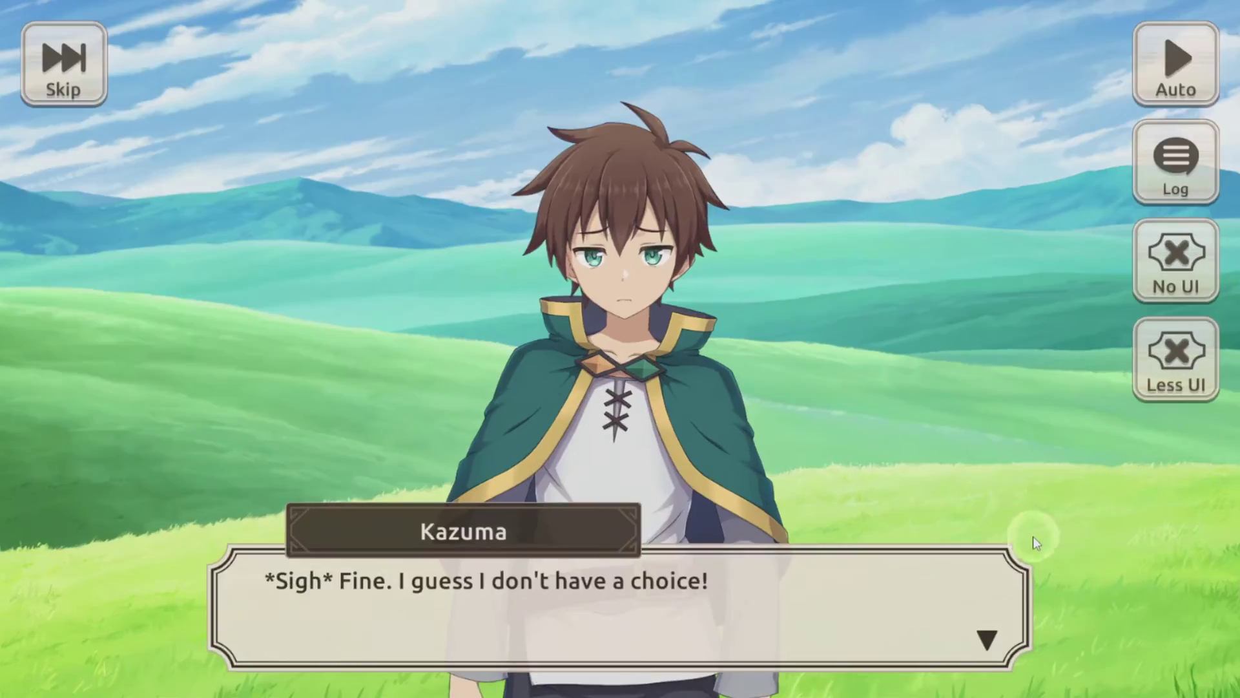
{"action": "left_click", "coordinate": [1034, 539]}
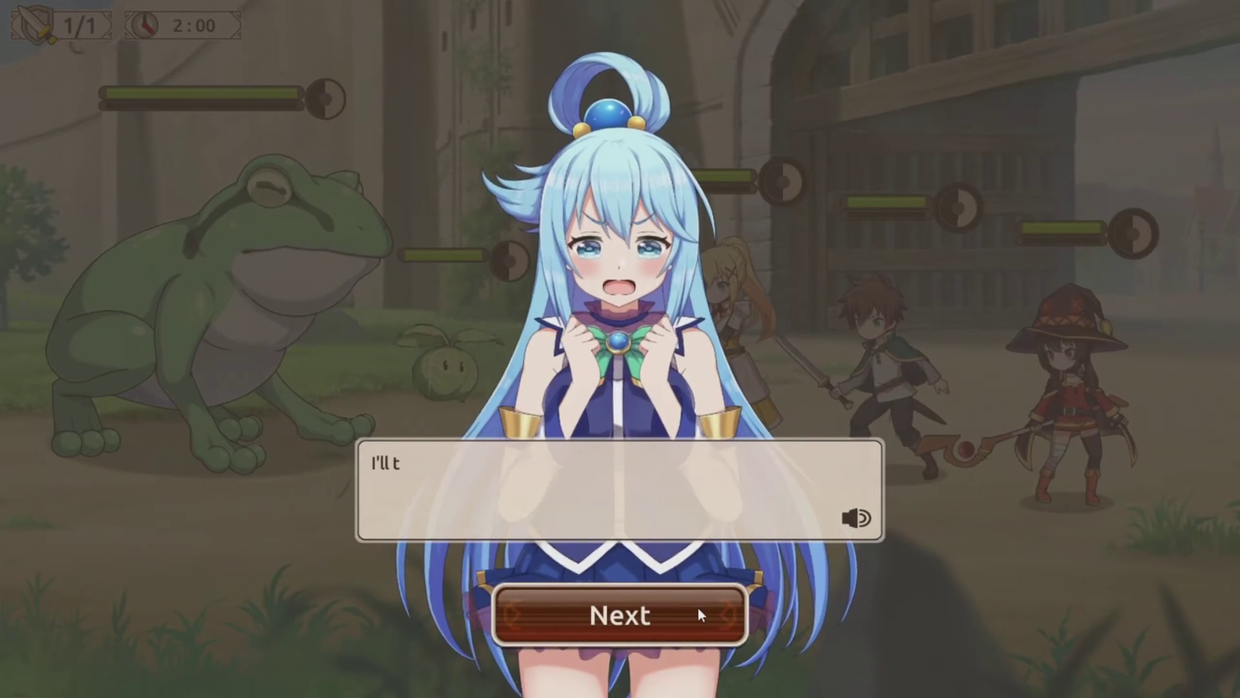
Step: Dismiss Aqua's battle line, then order Megumin's attack and Kazuma's Create Water skill
{"action": "left_click", "coordinate": [700, 615]}
{"action": "left_click", "coordinate": [691, 617]}
{"action": "left_click", "coordinate": [691, 615]}
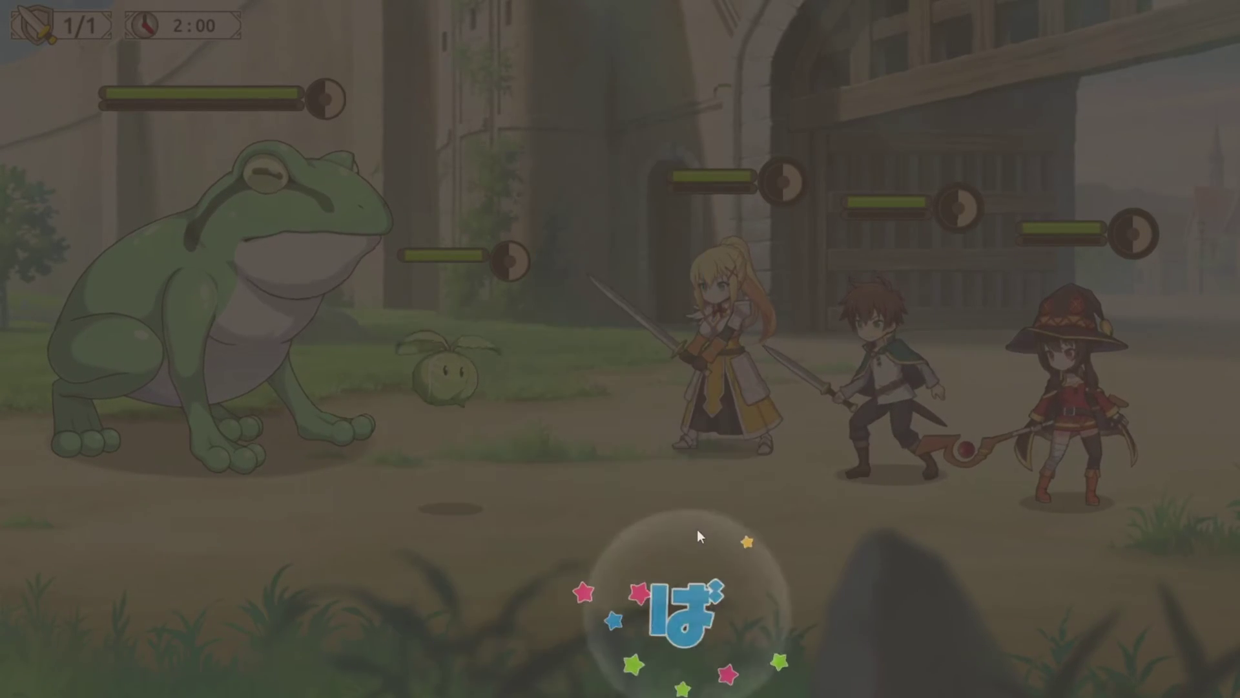
{"action": "left_click", "coordinate": [1134, 242]}
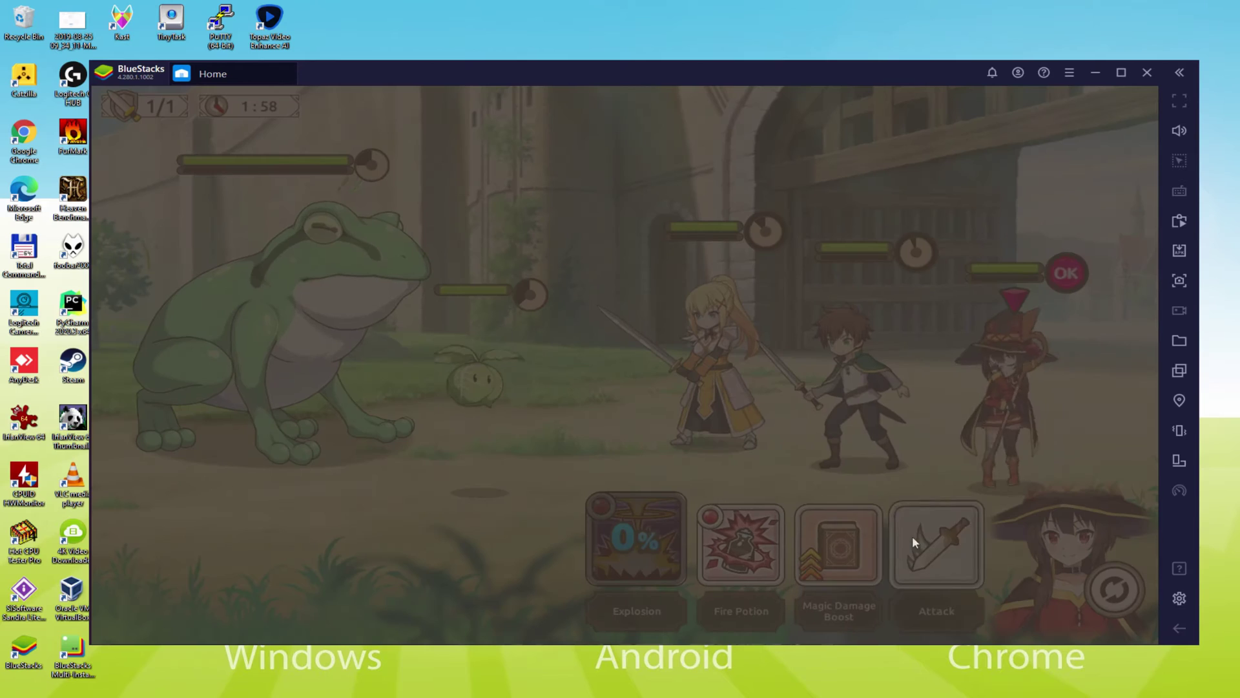
{"action": "left_click", "coordinate": [928, 555]}
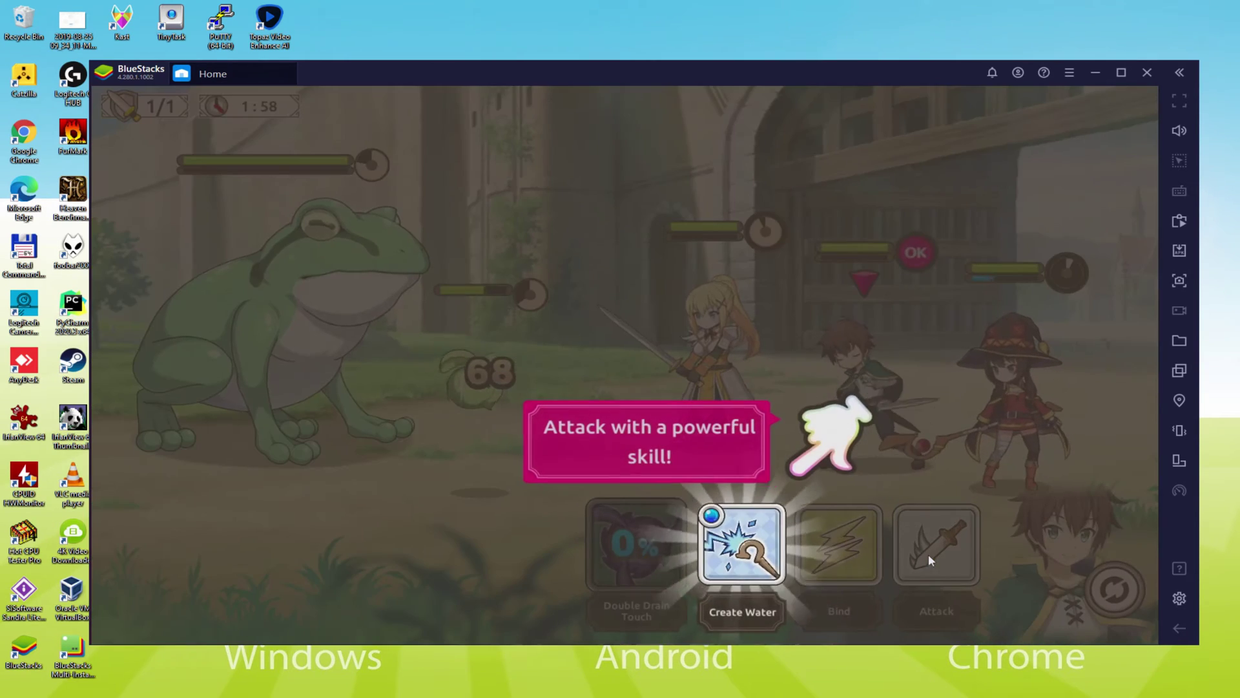
{"action": "left_click", "coordinate": [716, 543]}
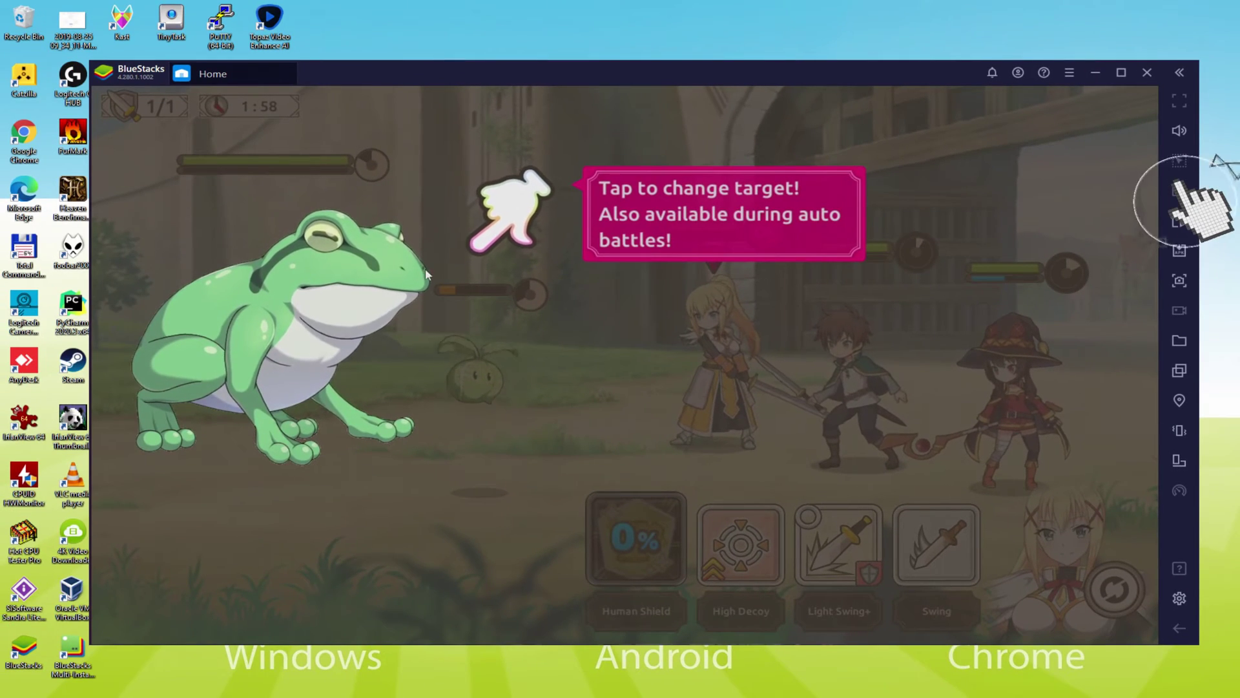
Step: Open the controls editor with Ctrl+Shift+A, review its key mappings, then close it
{"action": "key", "text": "ctrl+shift+a"}
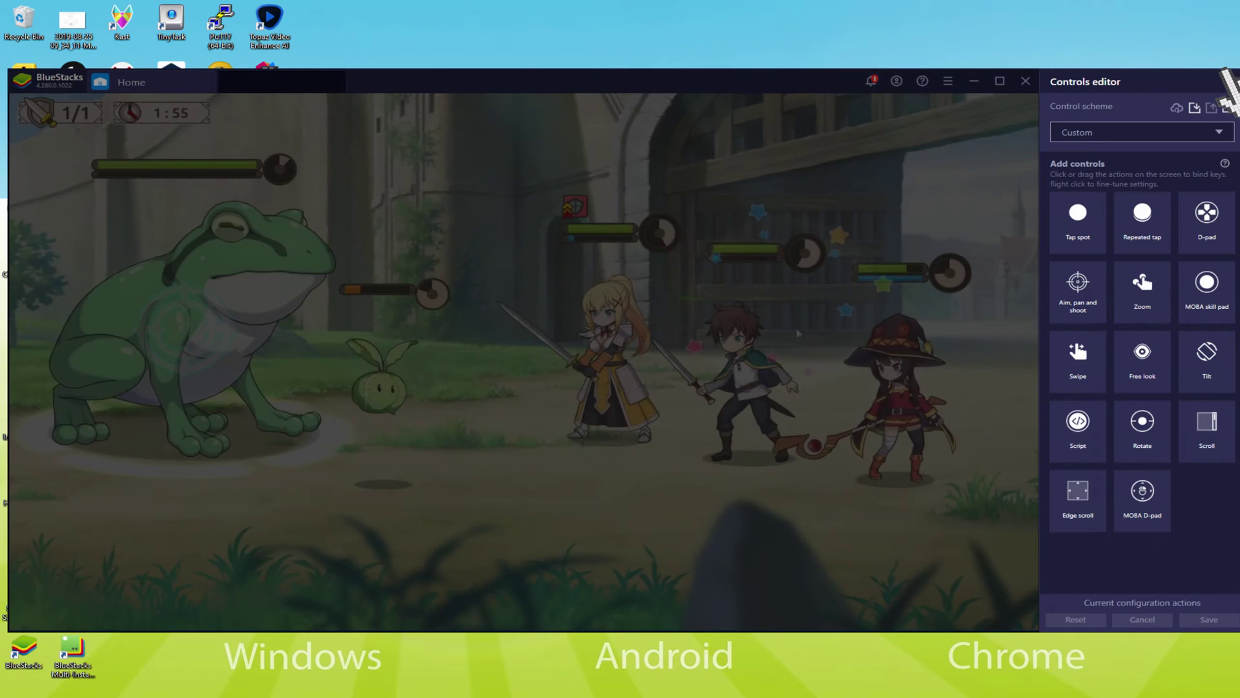
{"action": "left_click", "coordinate": [1227, 80]}
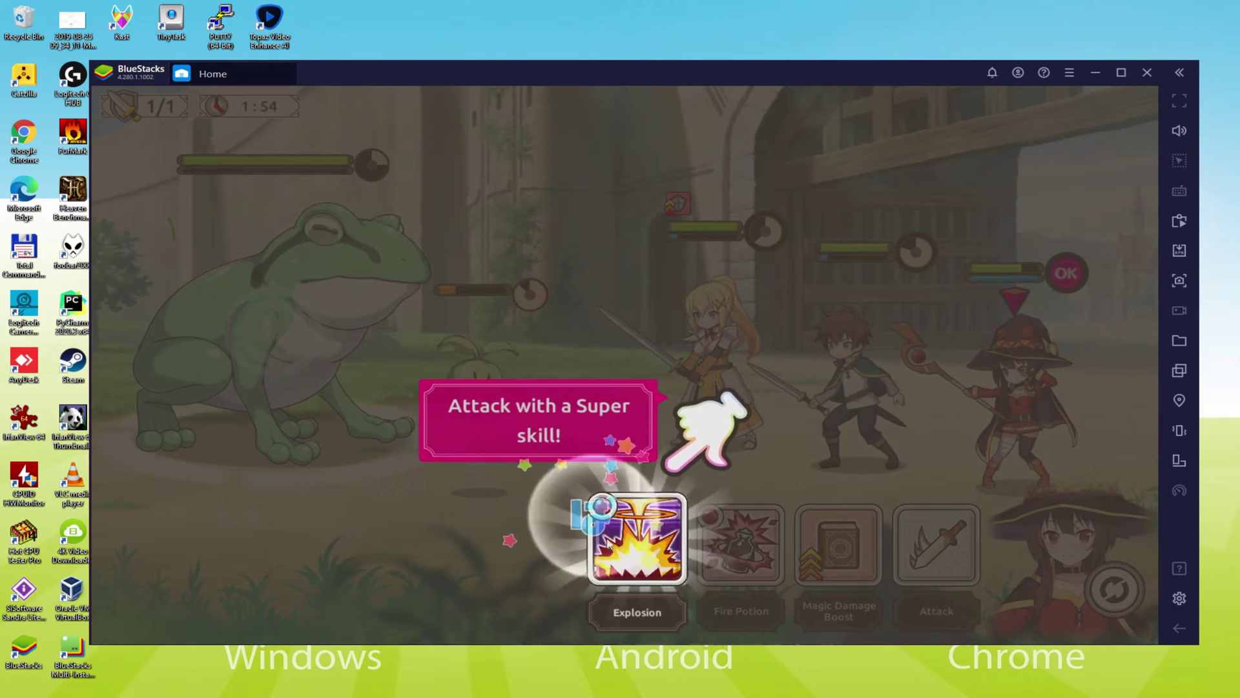
Step: Unleash Megumin's Explosion super skill to win the tutorial battle
{"action": "left_click", "coordinate": [619, 600]}
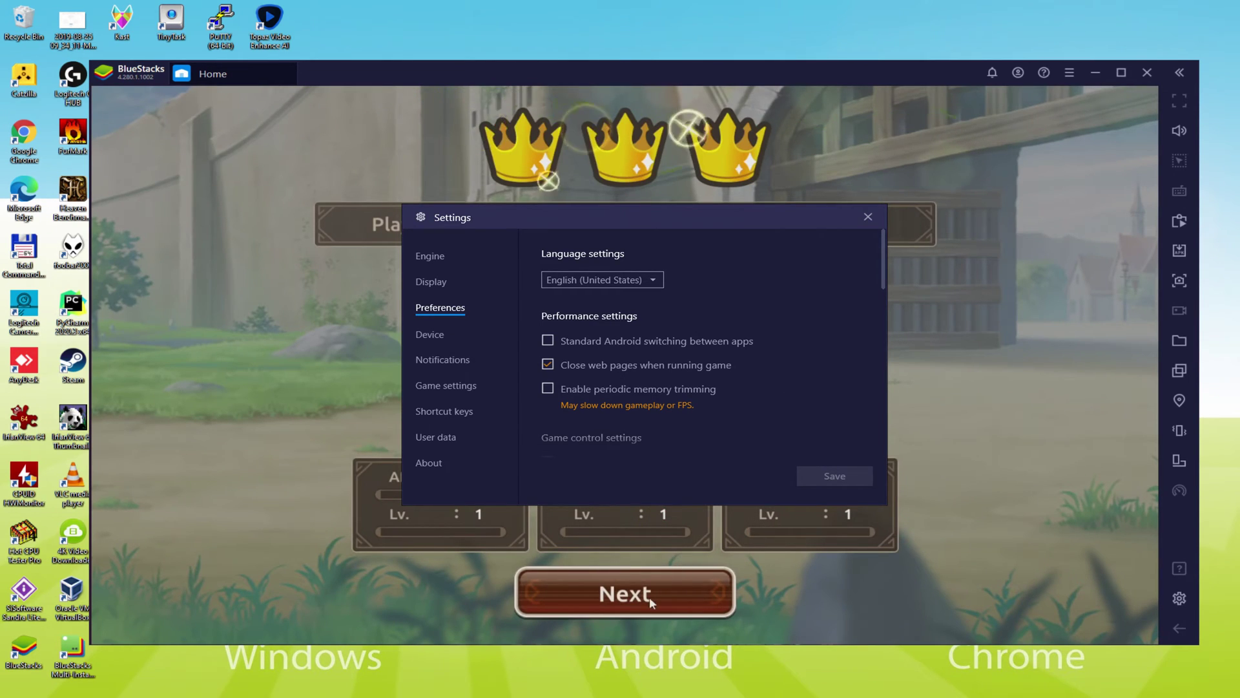
Step: Continue past the battle results and close the BlueStacks Settings window with Esc
{"action": "left_click", "coordinate": [651, 593]}
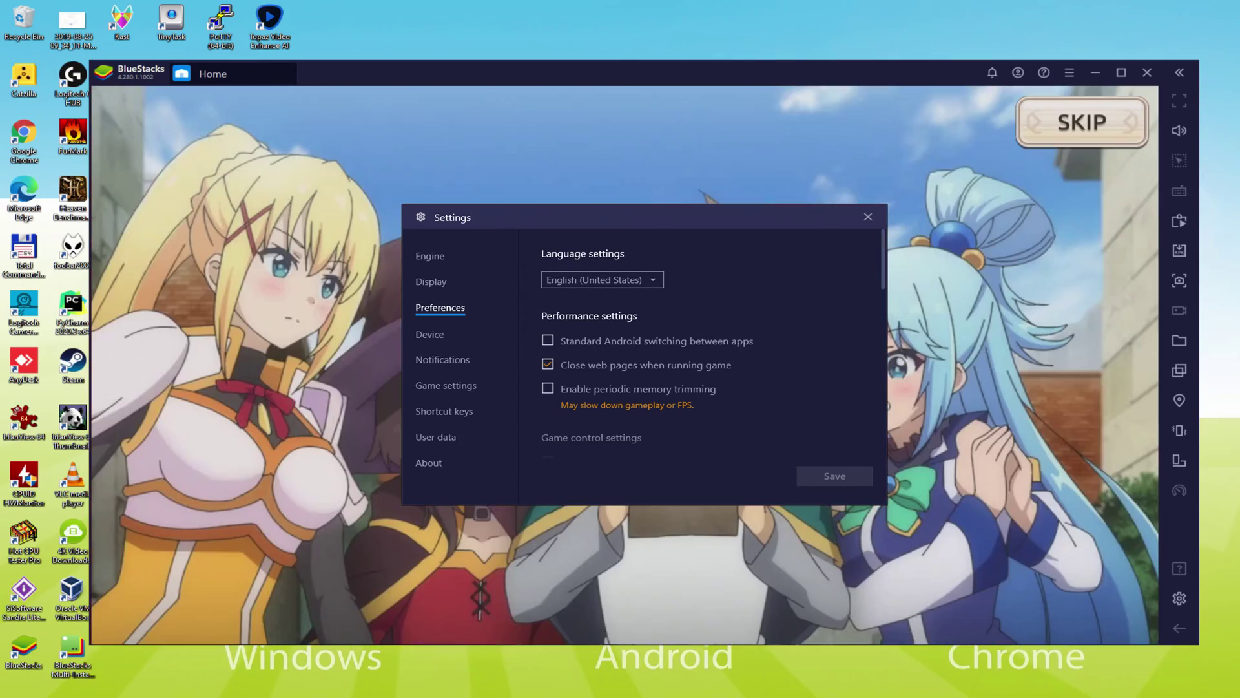
{"action": "key", "text": "Escape"}
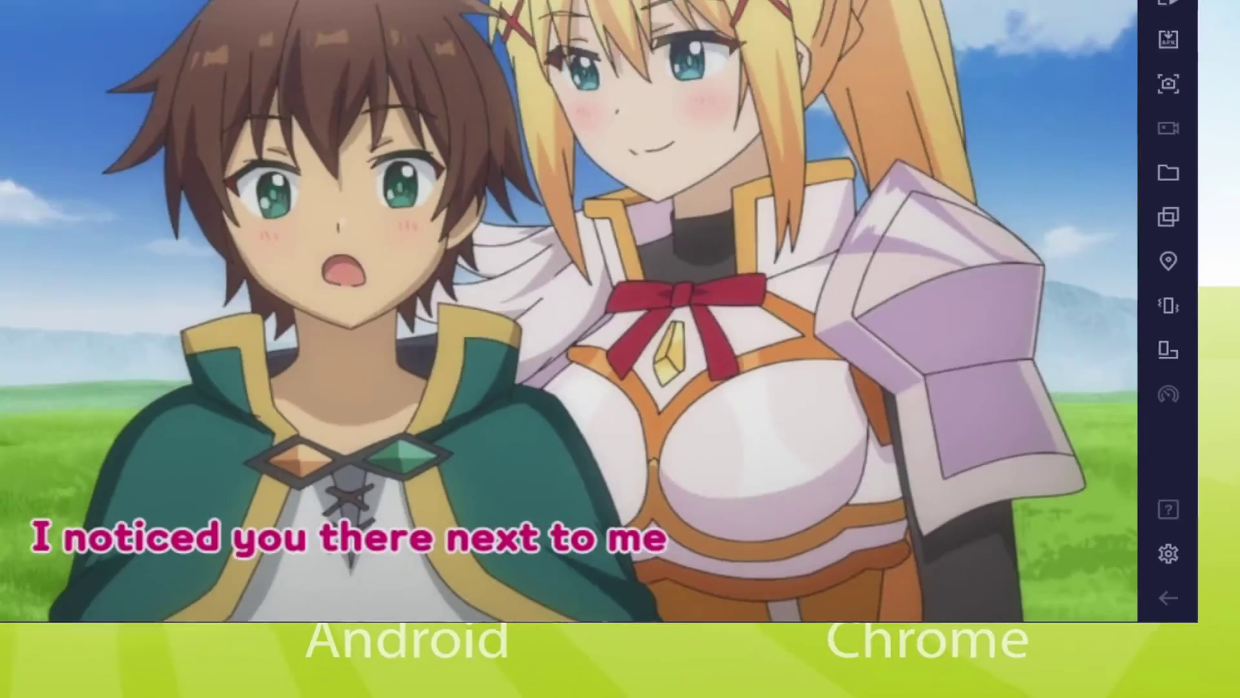
Step: Open BlueStacks Settings on the Device page showing the Samsung Galaxy S8 Plus profile
{"action": "key", "text": "ctrl+shift+i"}
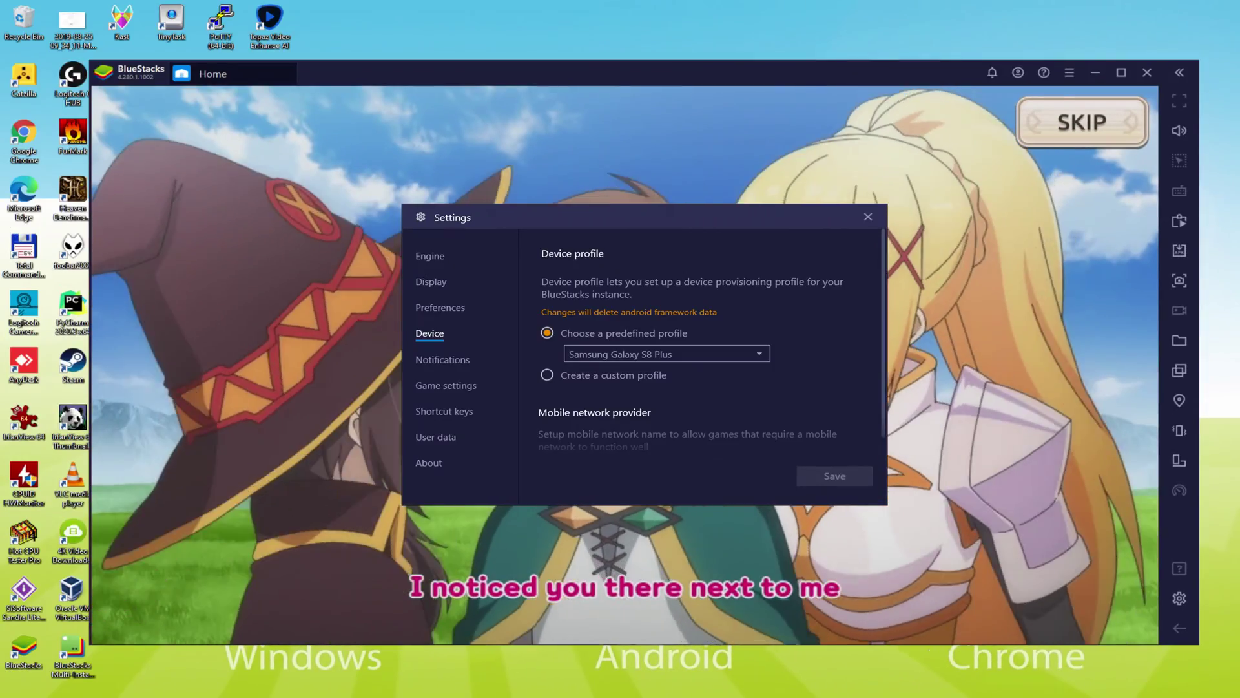